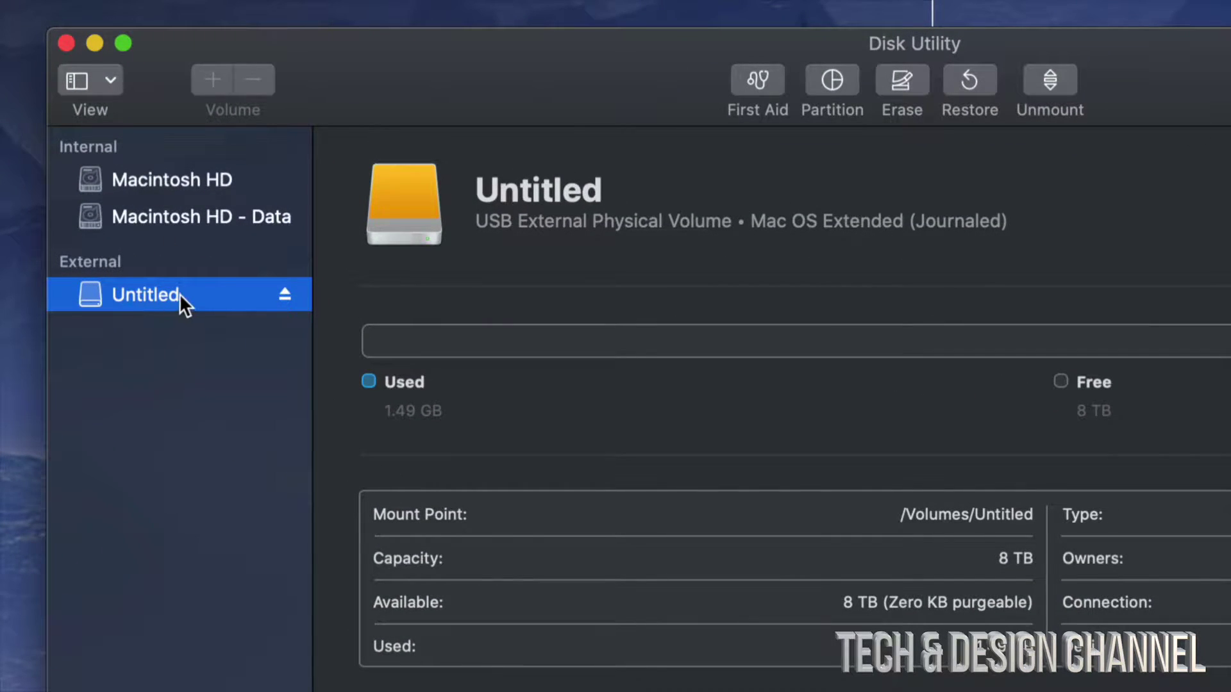
Step: Show all devices in the sidebar and select the WD Elements 25A3 Media disk
{"action": "left_click", "coordinate": [109, 82]}
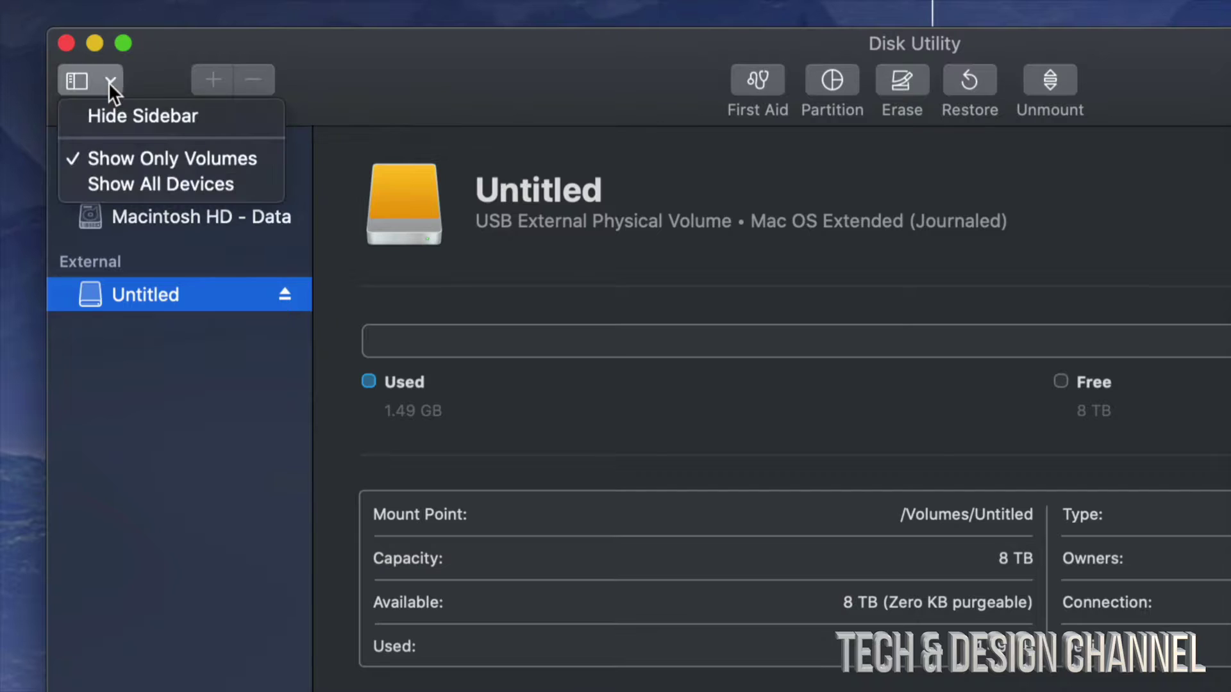
{"action": "left_click", "coordinate": [194, 186]}
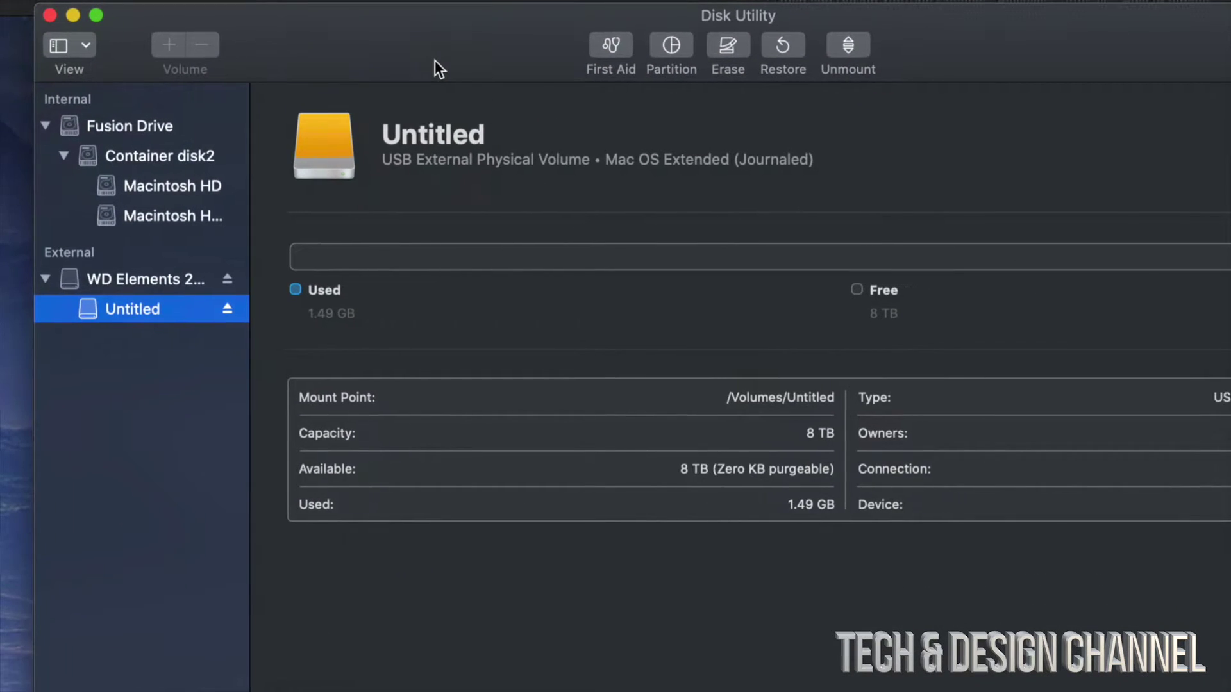
{"action": "left_click", "coordinate": [112, 277]}
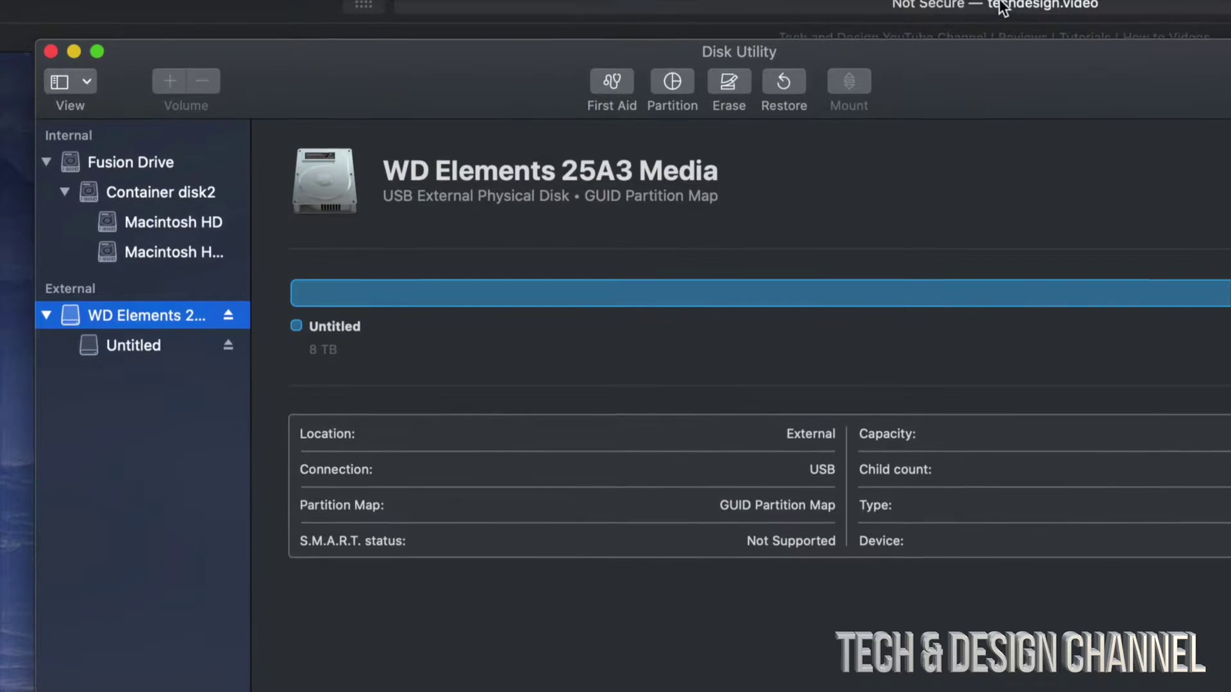
Step: Start erasing the WD Elements drive, keeping the scheme at GUID Partition Map
{"action": "left_click", "coordinate": [740, 79]}
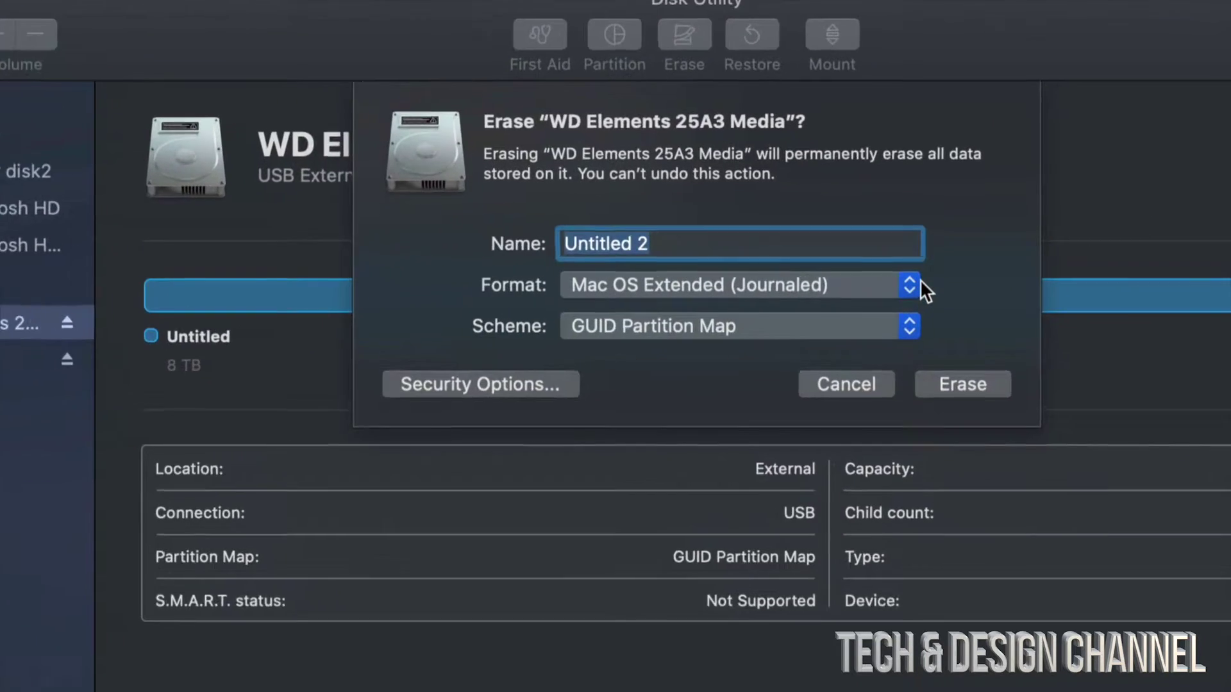
{"action": "left_click", "coordinate": [908, 326]}
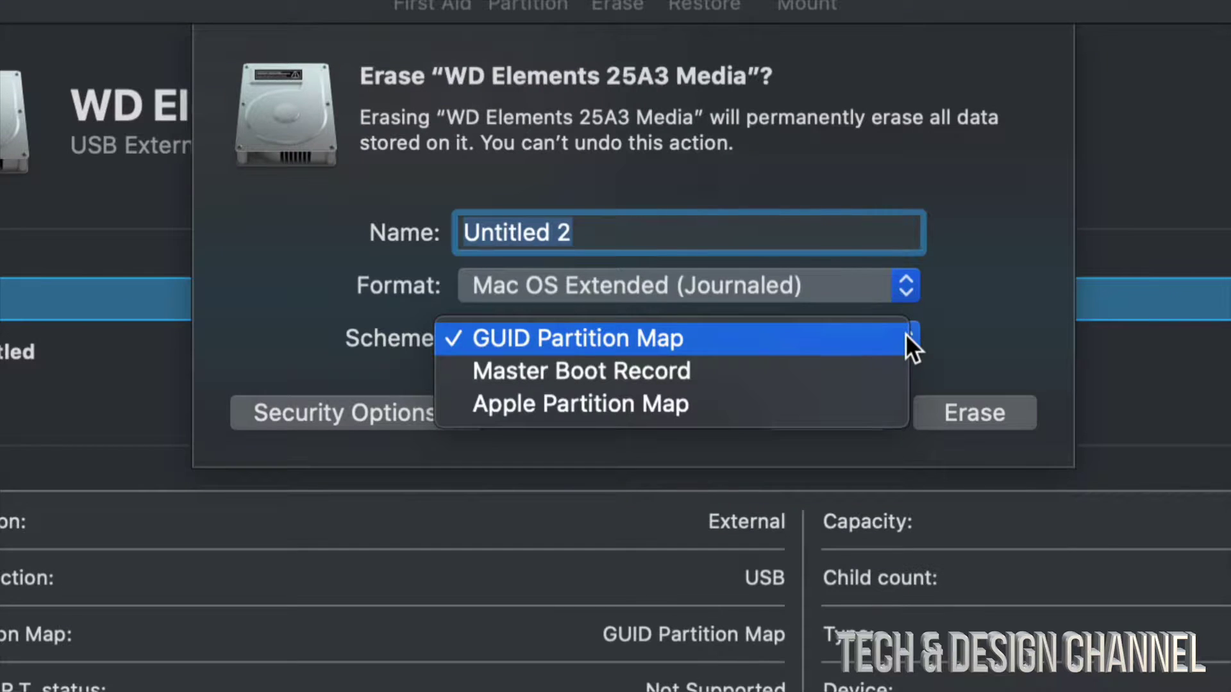
{"action": "left_click", "coordinate": [695, 364]}
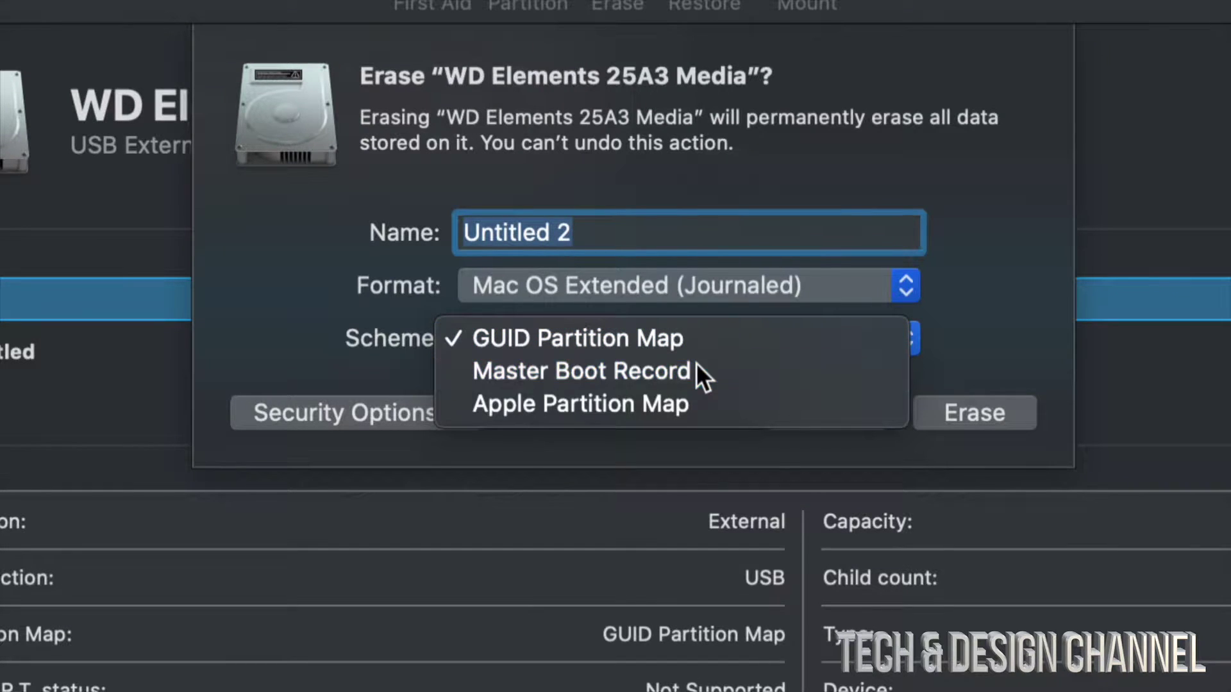
{"action": "left_click", "coordinate": [676, 345]}
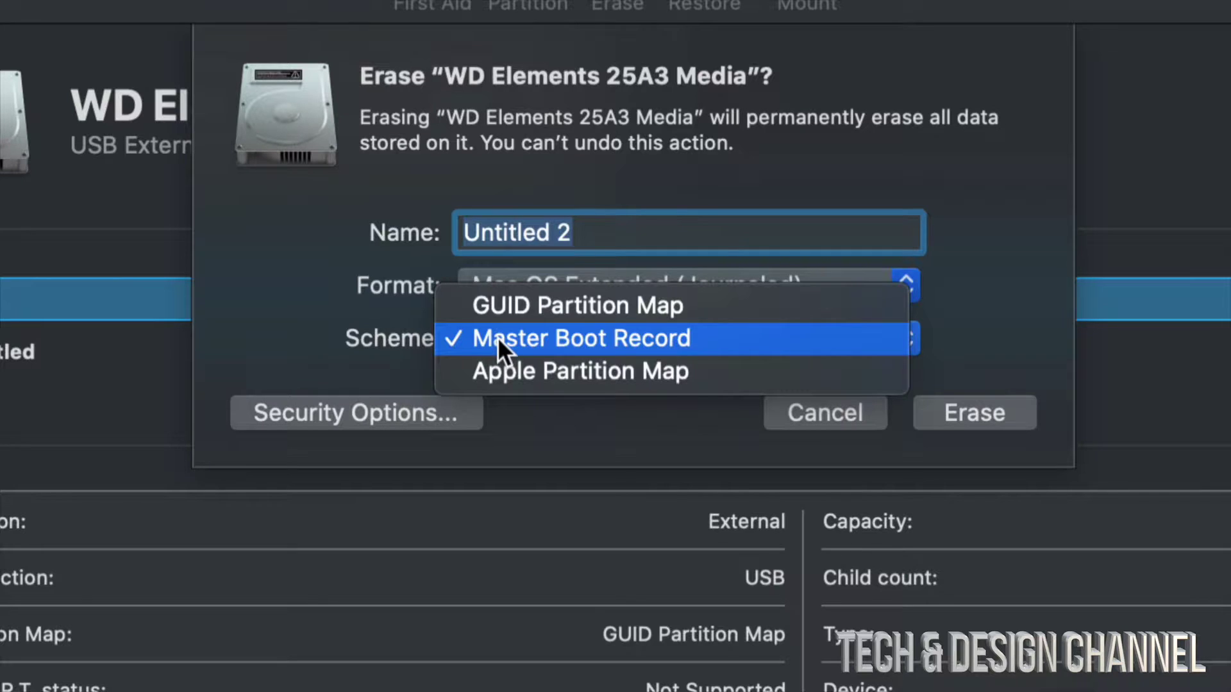
{"action": "left_click", "coordinate": [587, 311]}
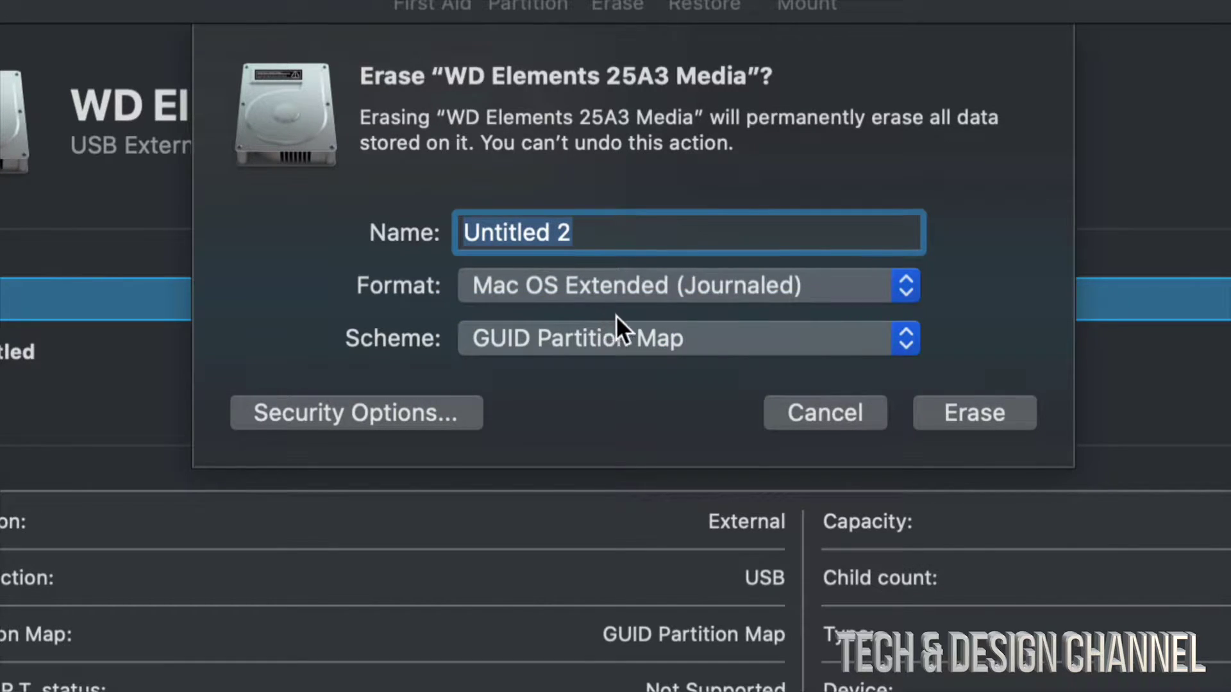
Step: Set the erase format to ExFAT and erase the drive
{"action": "left_click", "coordinate": [872, 283]}
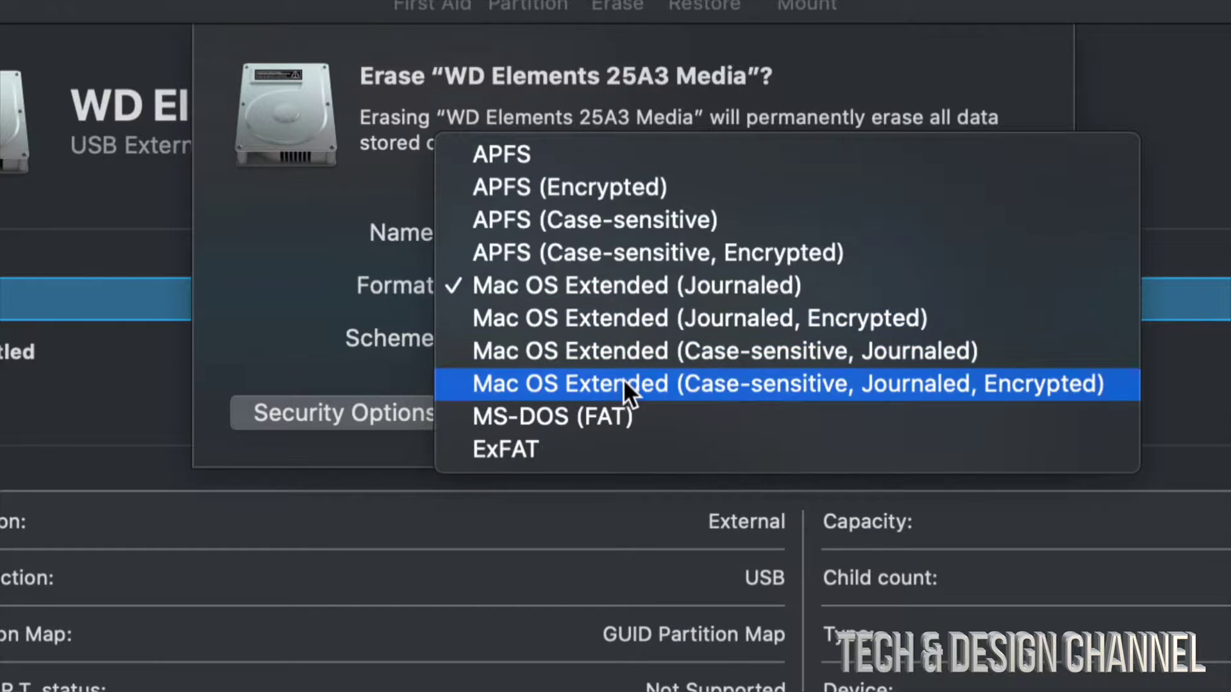
{"action": "left_click", "coordinate": [541, 438]}
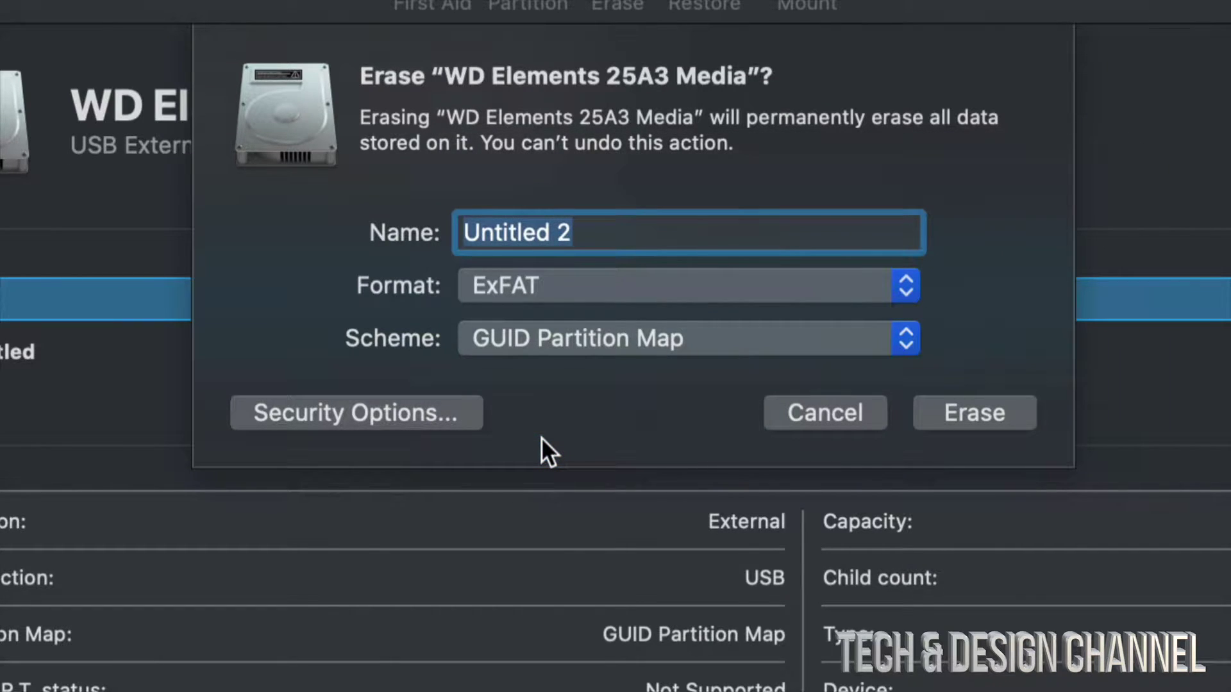
{"action": "left_click", "coordinate": [579, 283]}
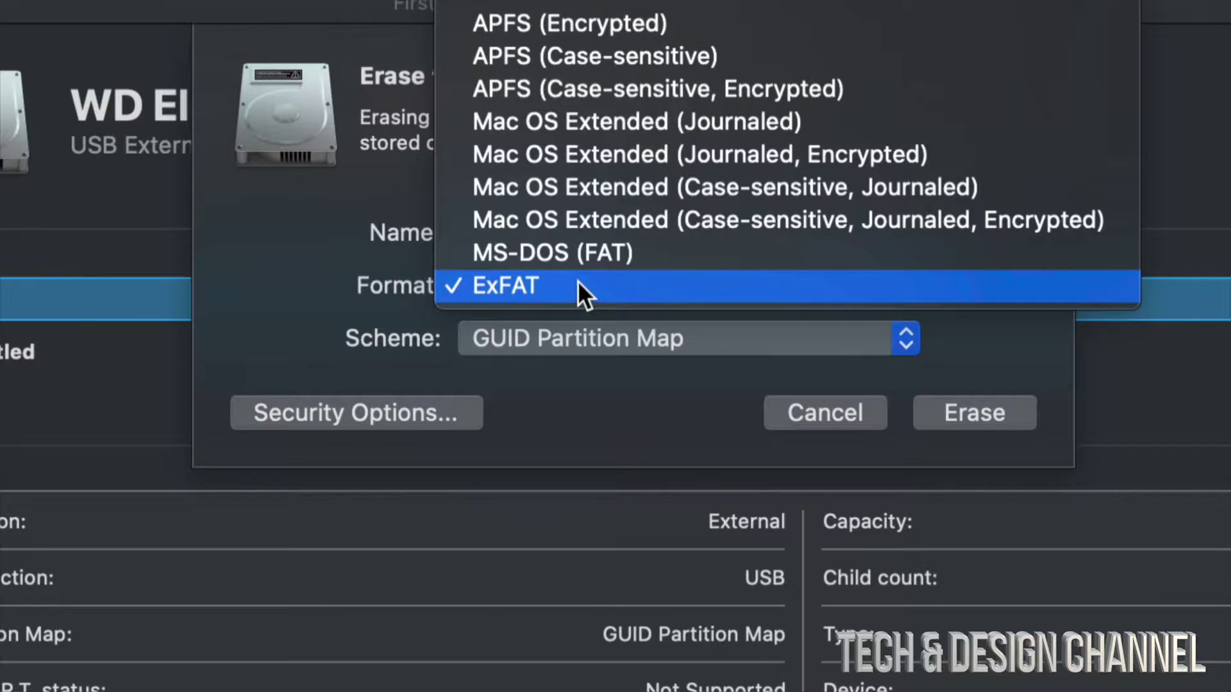
{"action": "left_click", "coordinate": [703, 122]}
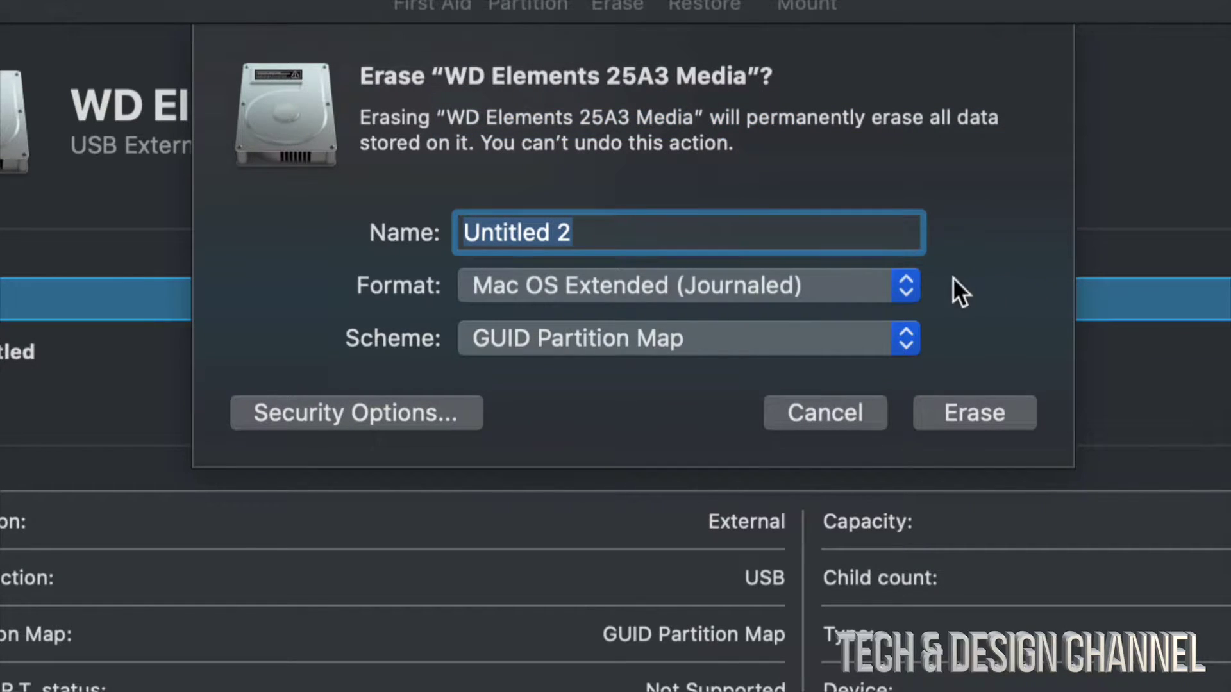
{"action": "left_click", "coordinate": [898, 280]}
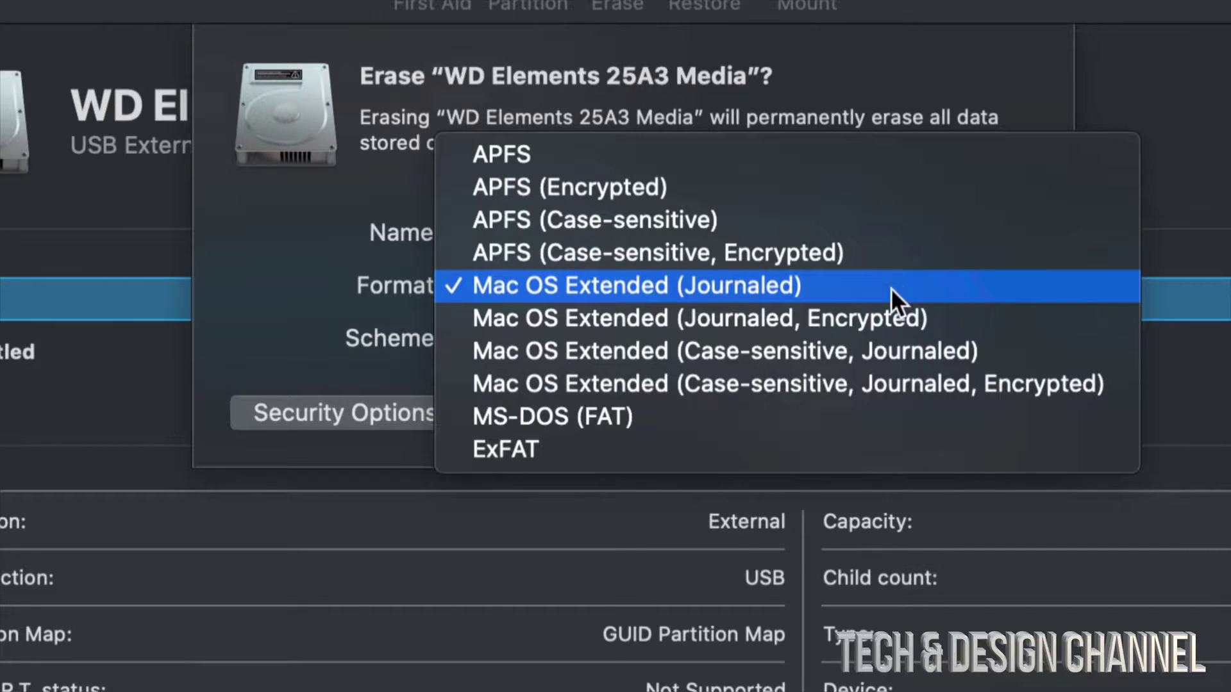
{"action": "left_click", "coordinate": [560, 450]}
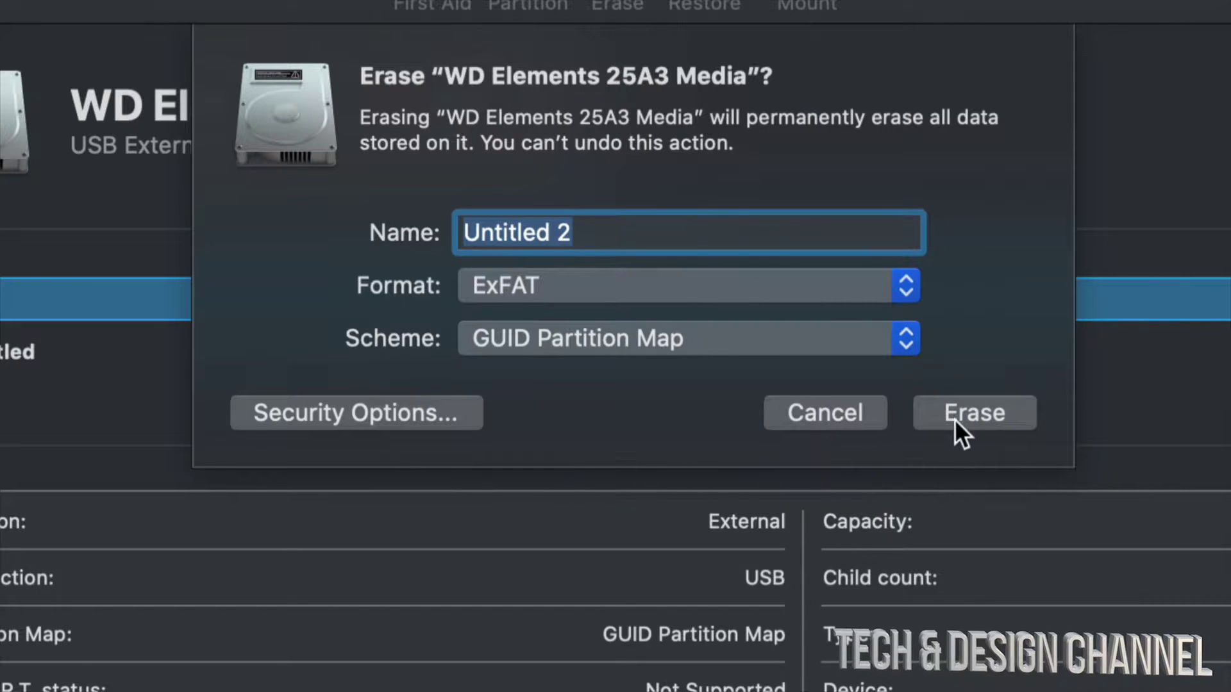
{"action": "left_click", "coordinate": [990, 412]}
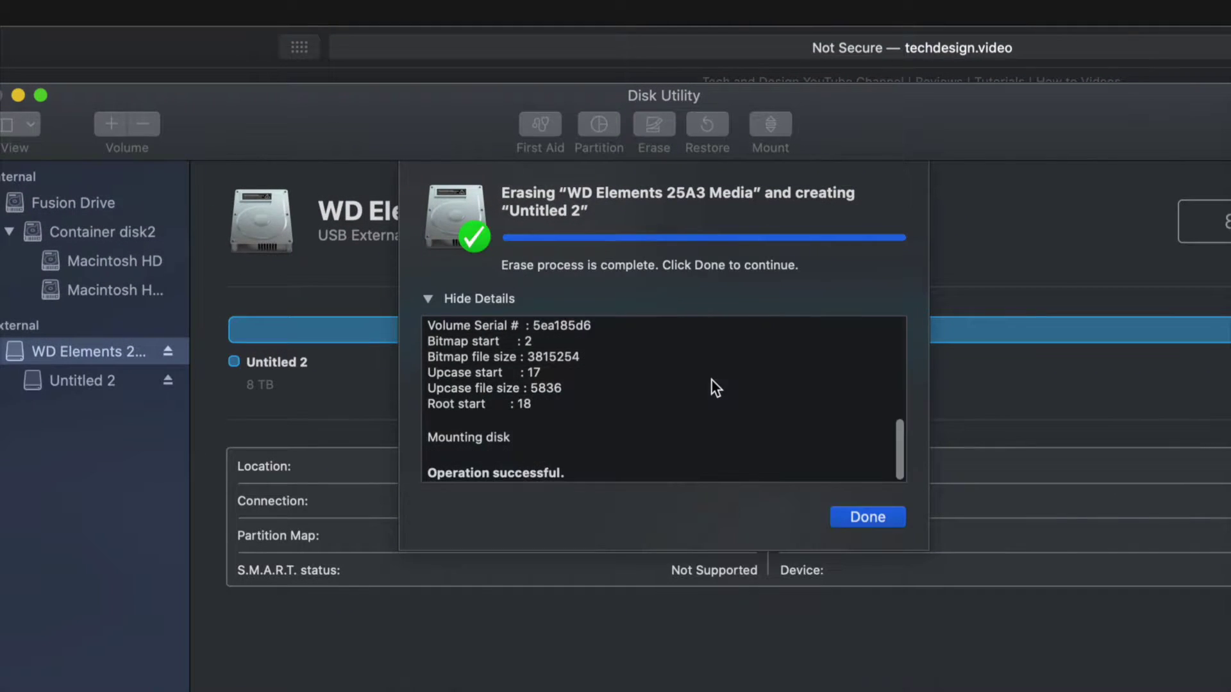
Step: Close the erase report and bring up the partition layout for WD Elements 25A3 Media
{"action": "left_click", "coordinate": [879, 516]}
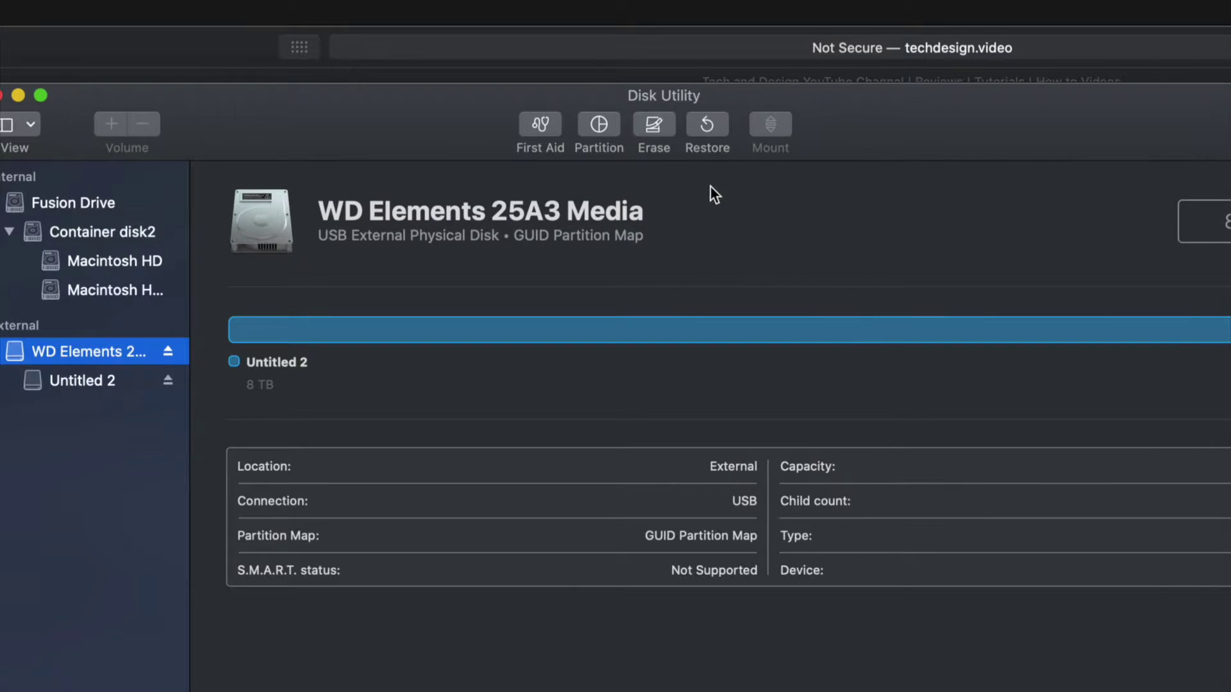
{"action": "left_click", "coordinate": [599, 126]}
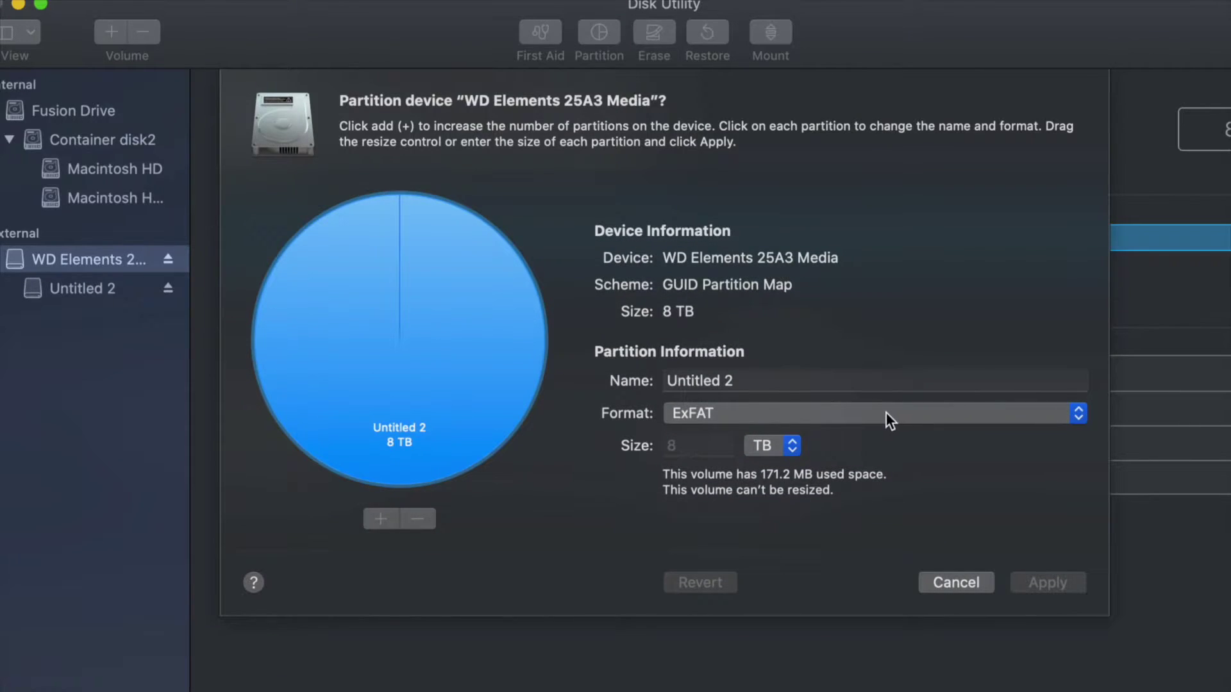
Step: Split the drive into two 4 TB partitions, with Untitled 2 formatted as ExFAT
{"action": "left_click", "coordinate": [886, 413]}
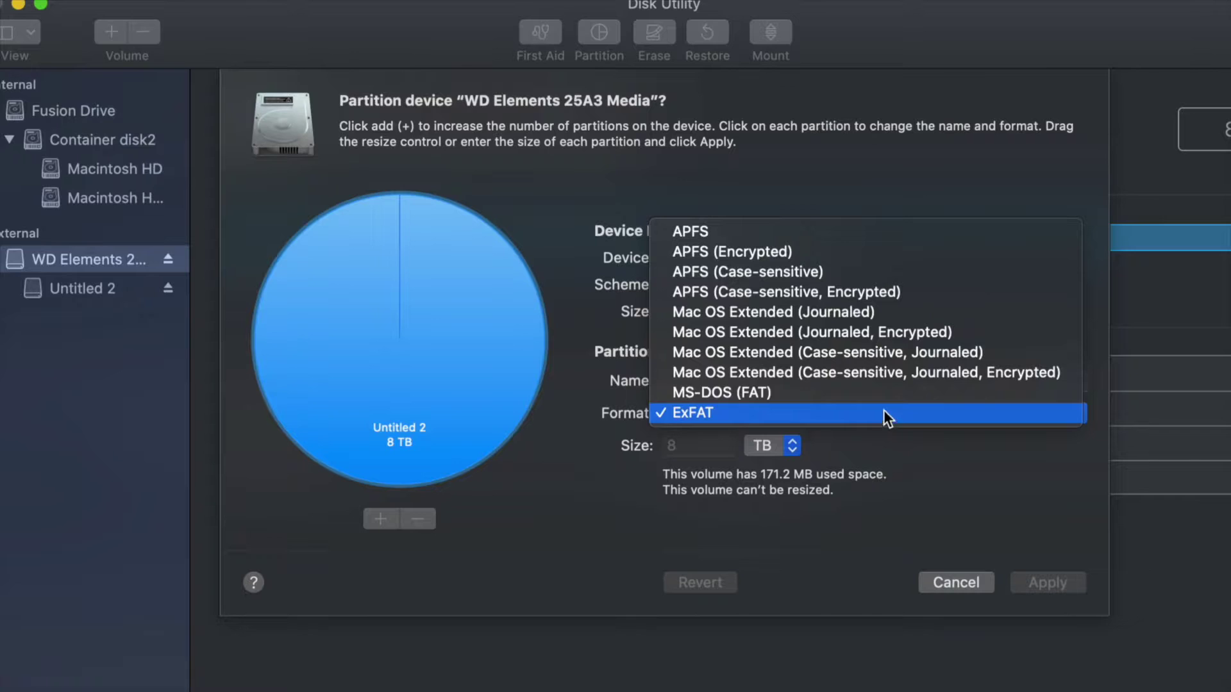
{"action": "left_click", "coordinate": [803, 313]}
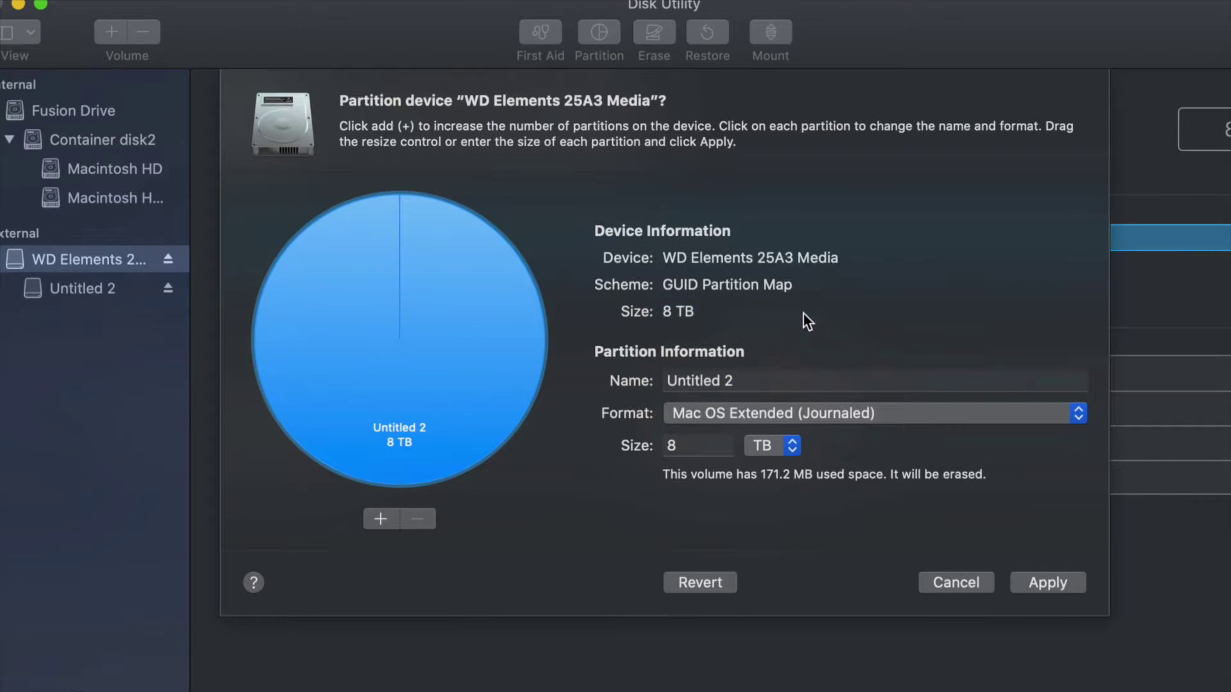
{"action": "left_click", "coordinate": [378, 519]}
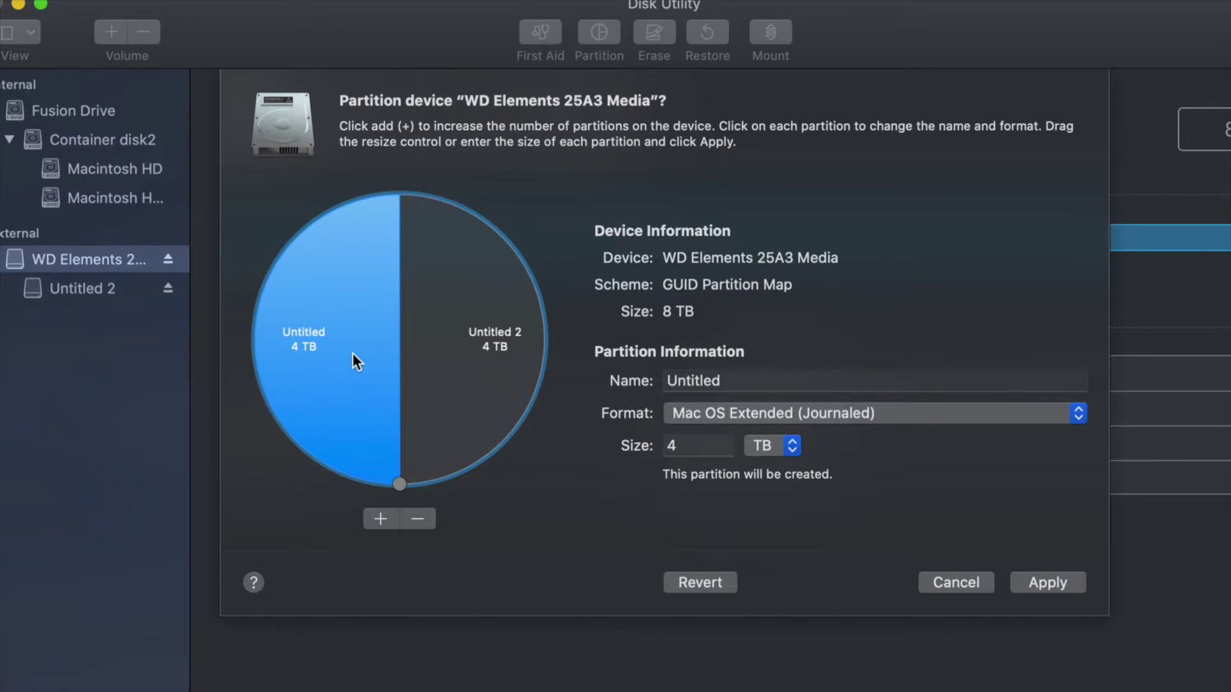
{"action": "left_click", "coordinate": [443, 375]}
{"action": "left_click", "coordinate": [857, 413]}
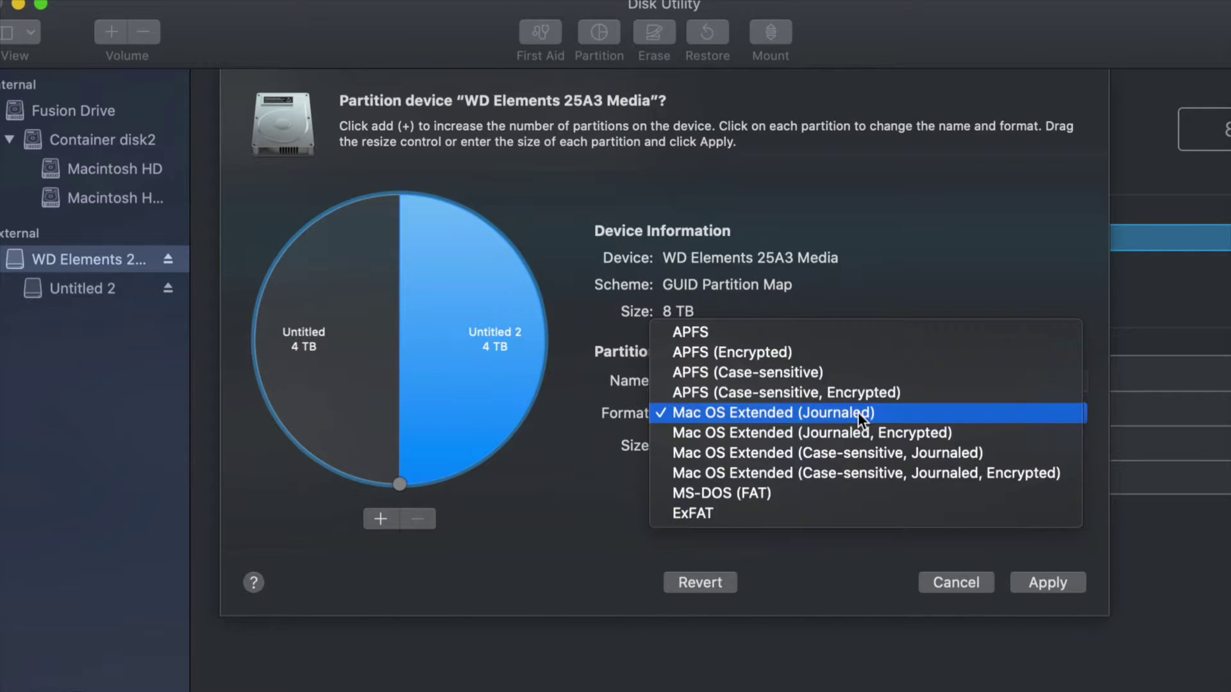
{"action": "left_click", "coordinate": [775, 492]}
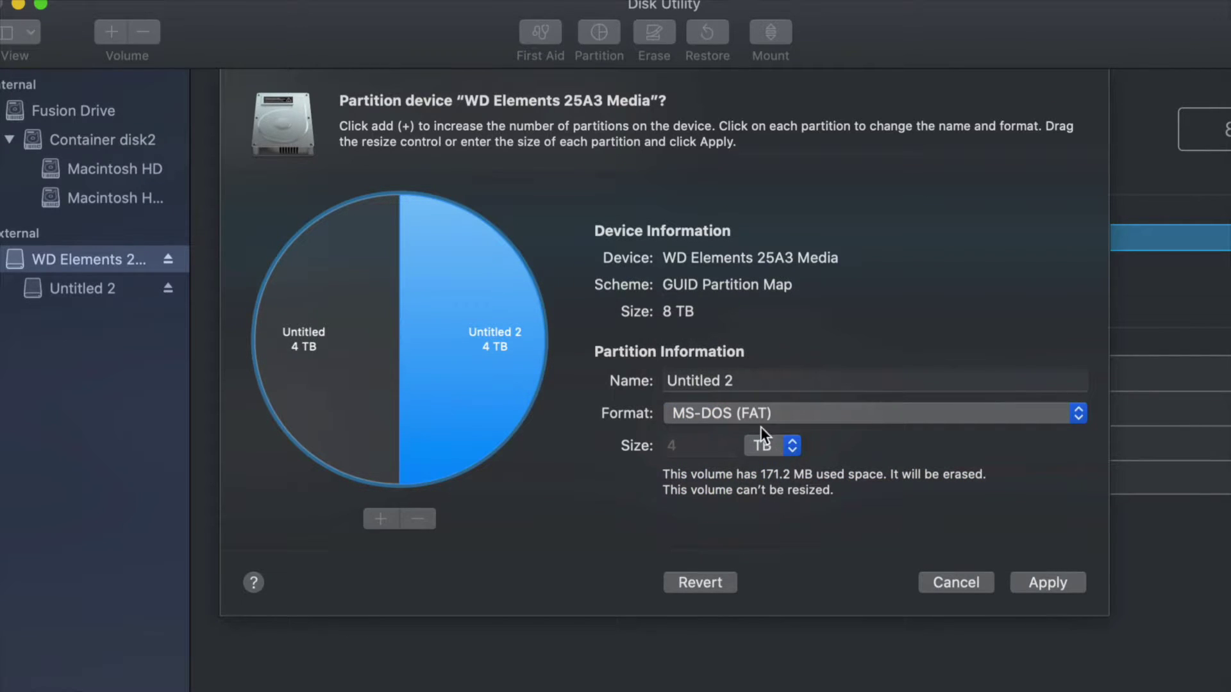
{"action": "left_click", "coordinate": [734, 413]}
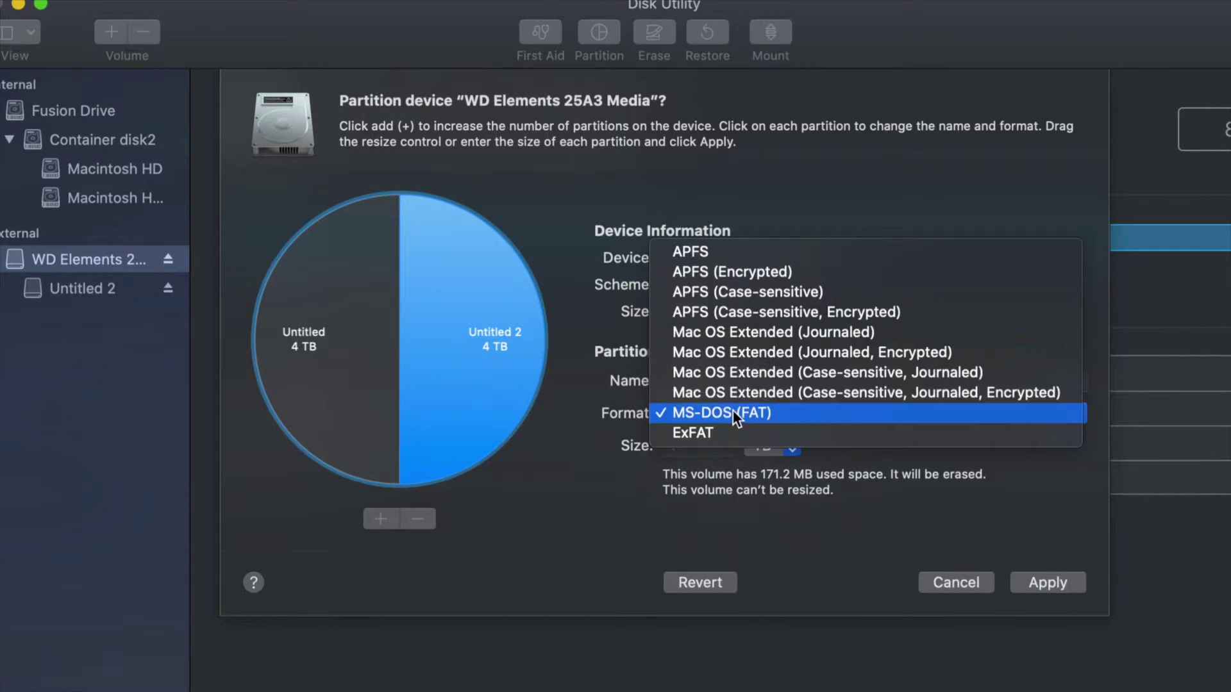
{"action": "left_click", "coordinate": [708, 434]}
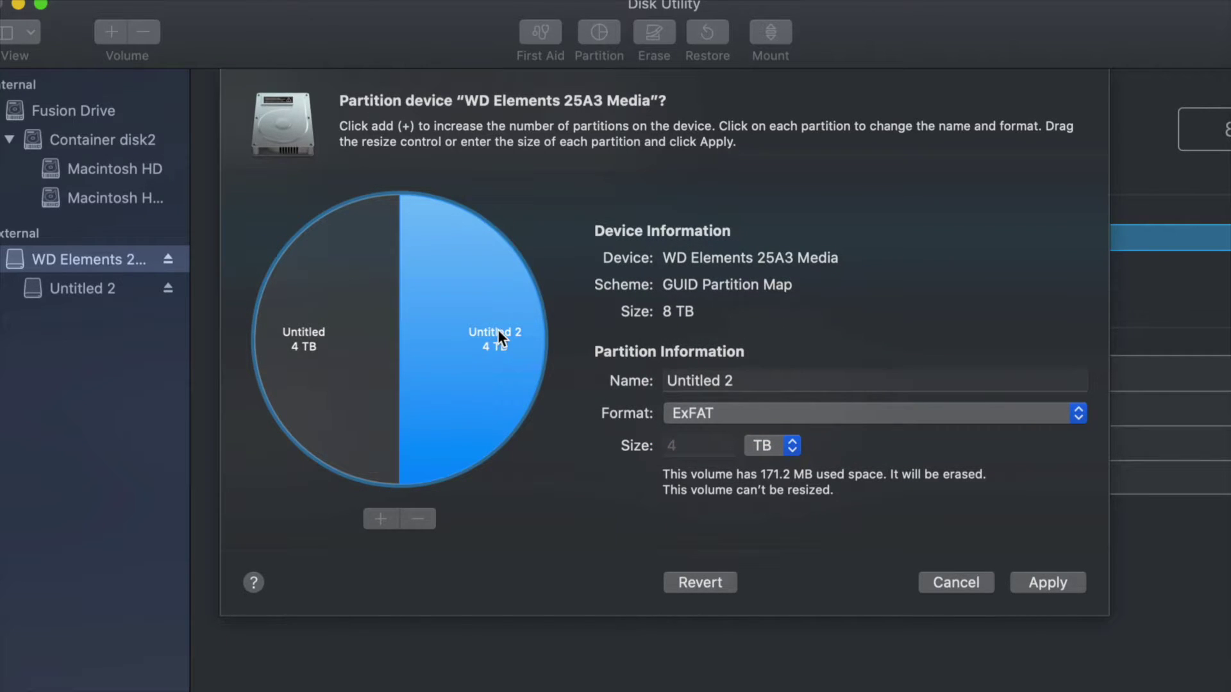
Step: Rename the Untitled 2 partition to 'pc'
{"action": "left_click", "coordinate": [325, 328]}
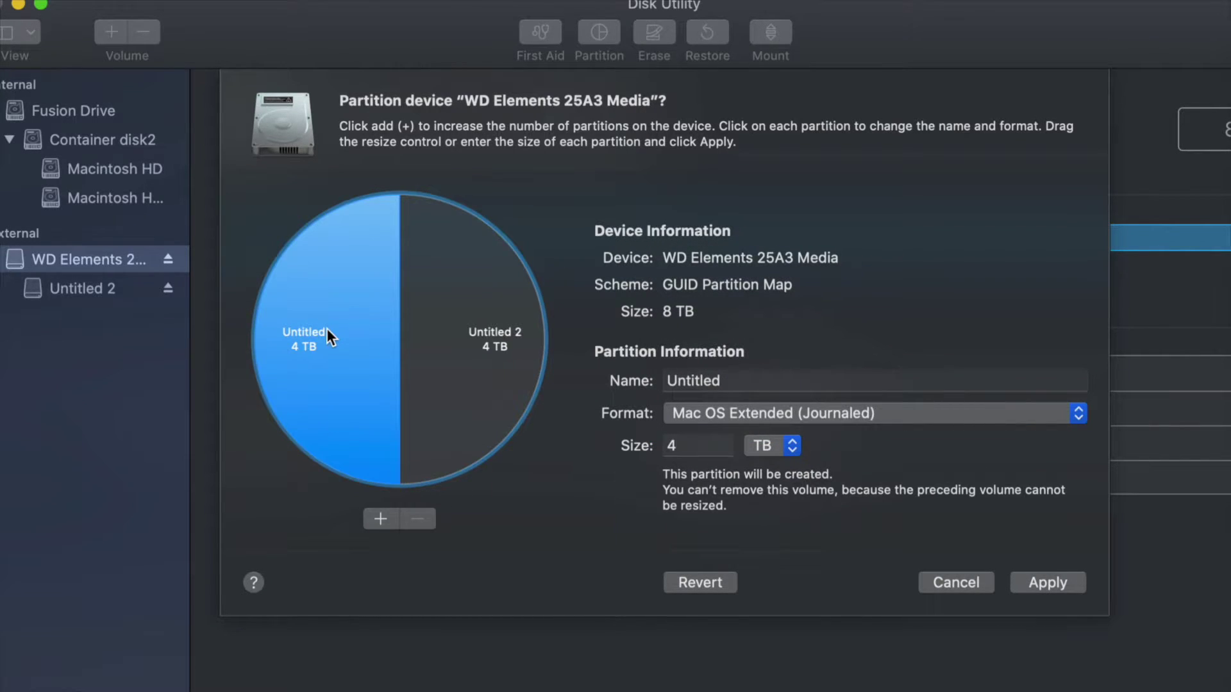
{"action": "left_click", "coordinate": [433, 348]}
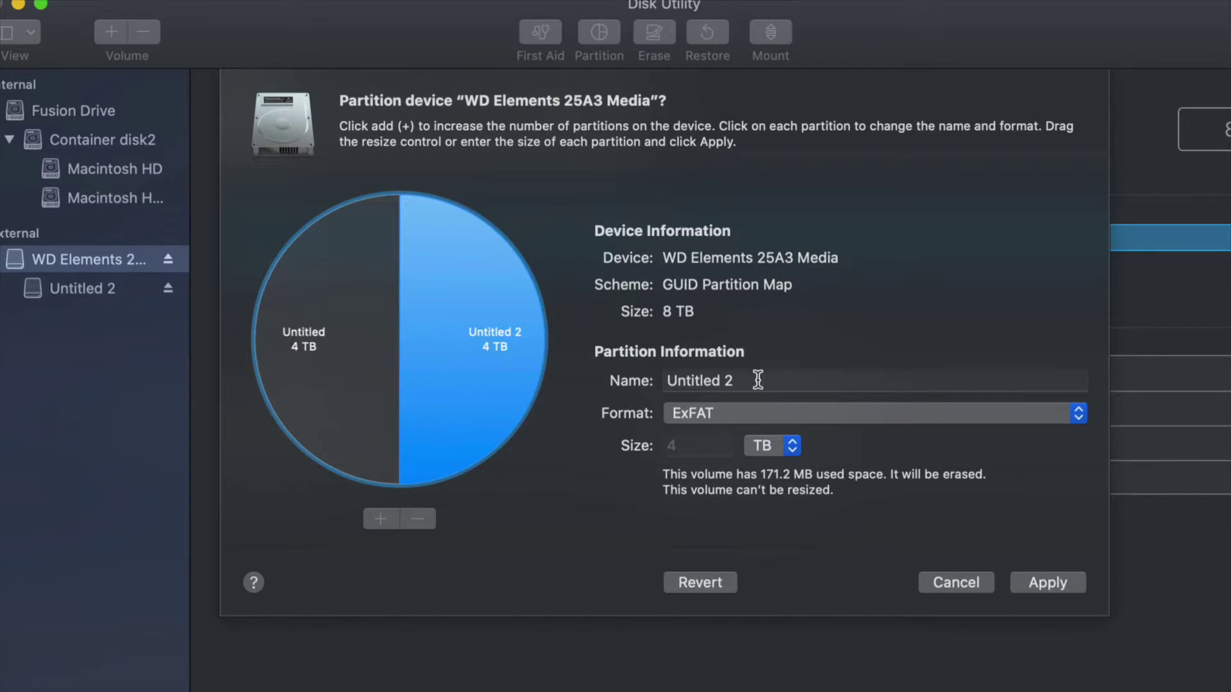
{"action": "left_click", "coordinate": [746, 379]}
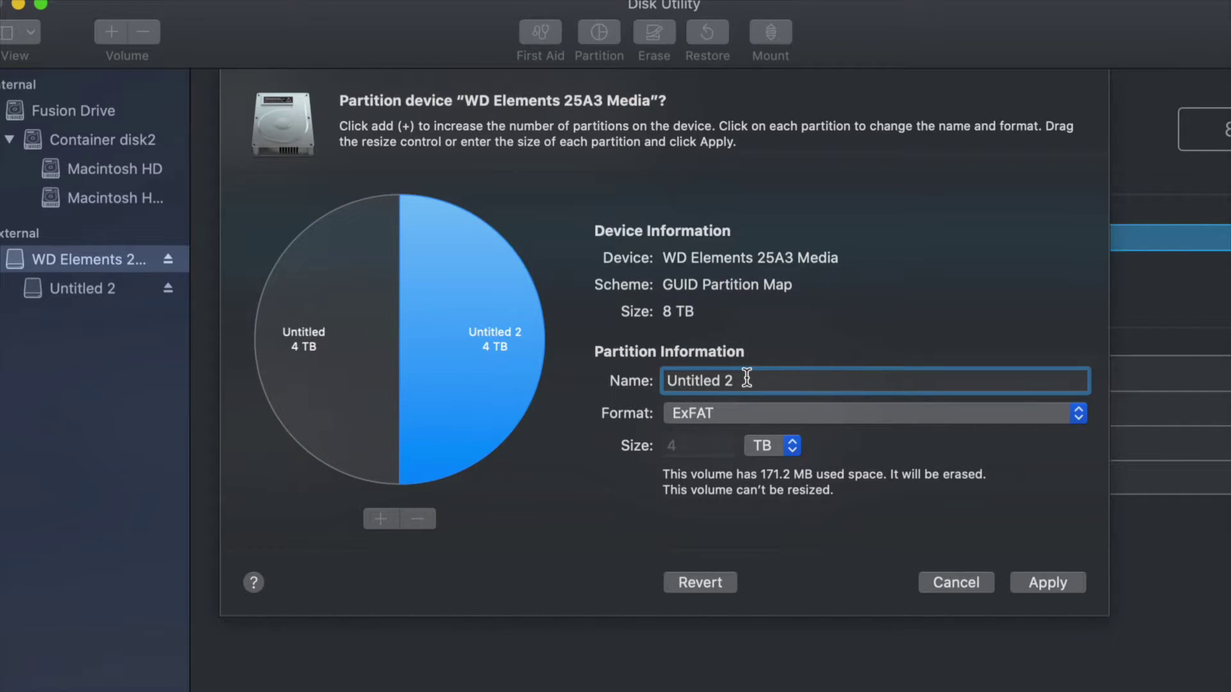
{"action": "key", "text": "super+a"}
{"action": "type", "text": "pc"}
Step: Rename the left Untitled partition to 'mac'
{"action": "left_click", "coordinate": [352, 331]}
{"action": "left_click", "coordinate": [747, 383]}
{"action": "key", "text": "super+a"}
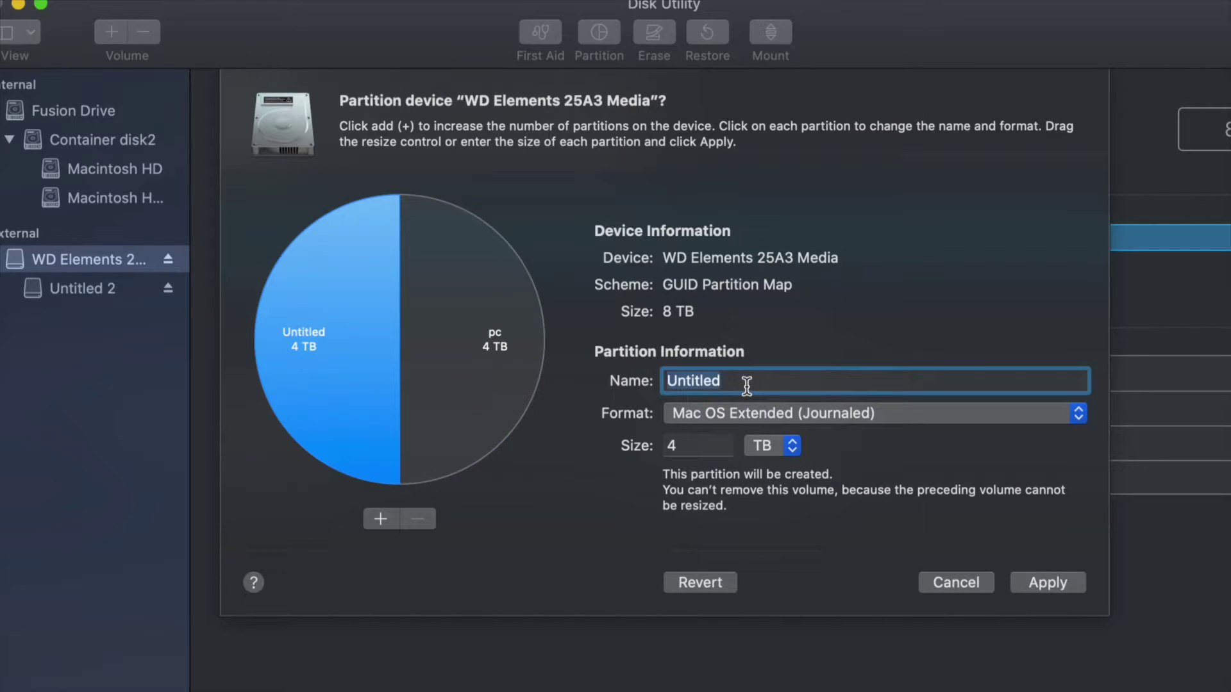
{"action": "type", "text": "mac"}
{"action": "left_click", "coordinate": [480, 366]}
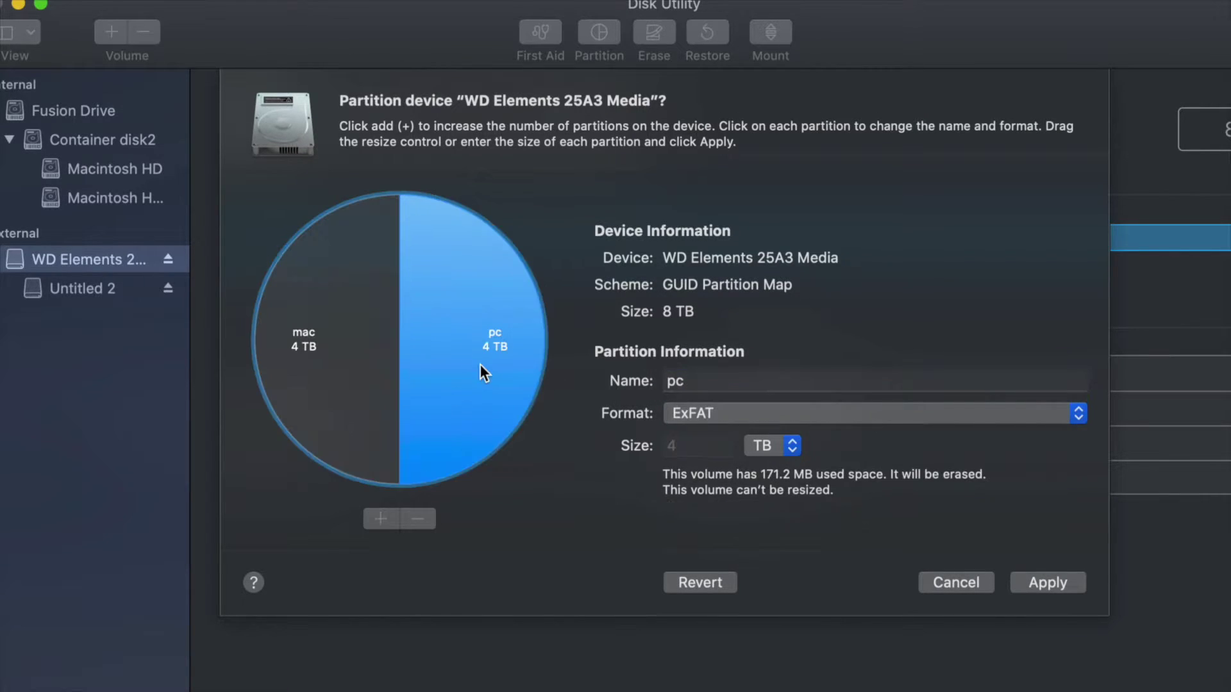
{"action": "left_click", "coordinate": [383, 380]}
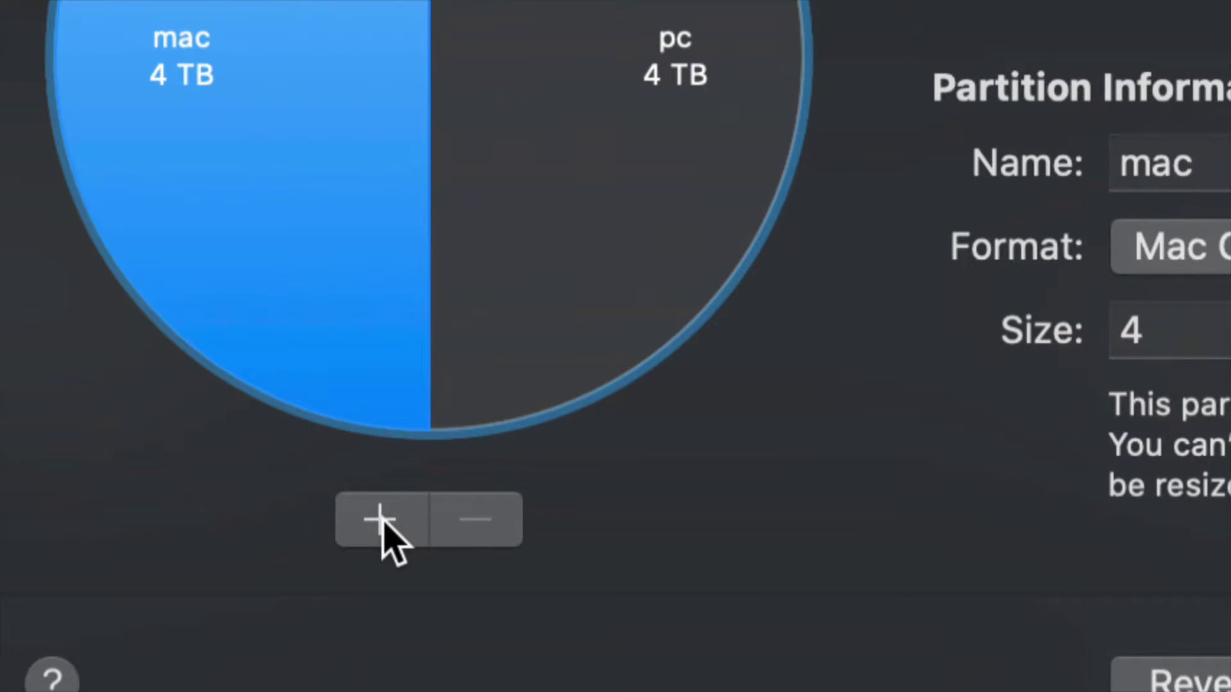
Step: Add a partition, enlarge Untitled to 3.49 TB, and rename the 0.508 TB slice 'pc 2'
{"action": "left_click", "coordinate": [382, 522]}
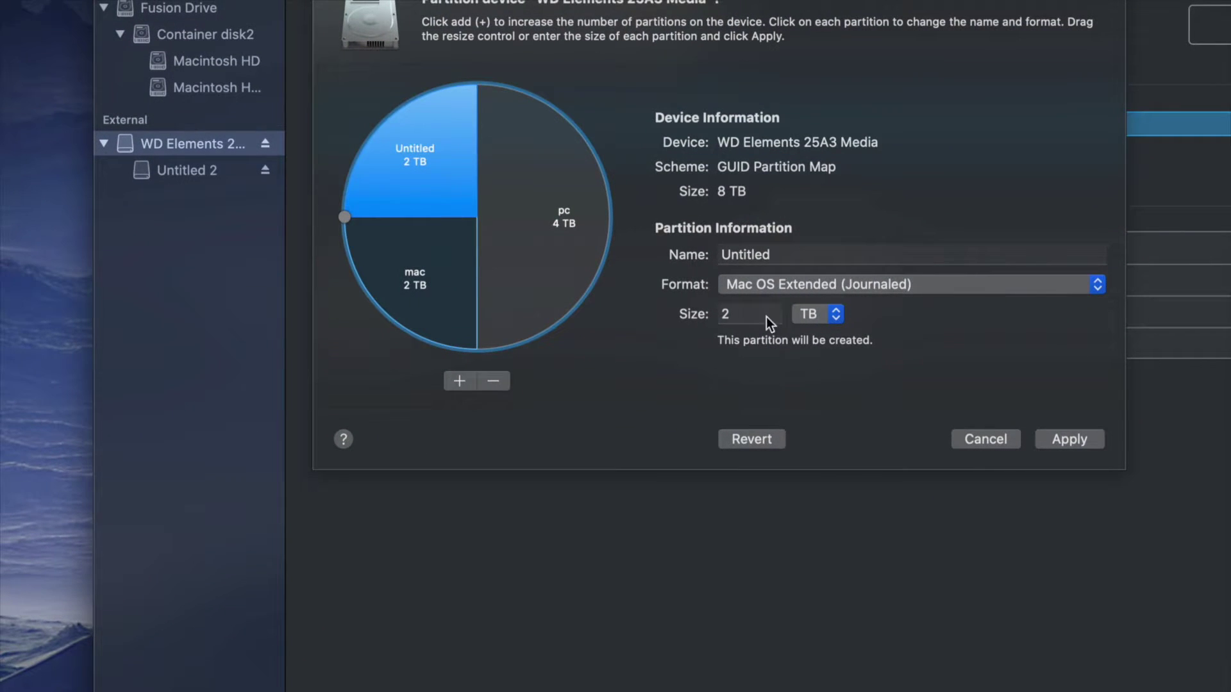
{"action": "left_click_drag", "start_coordinate": [344, 216], "coordinate": [427, 330]}
{"action": "left_click", "coordinate": [457, 327]}
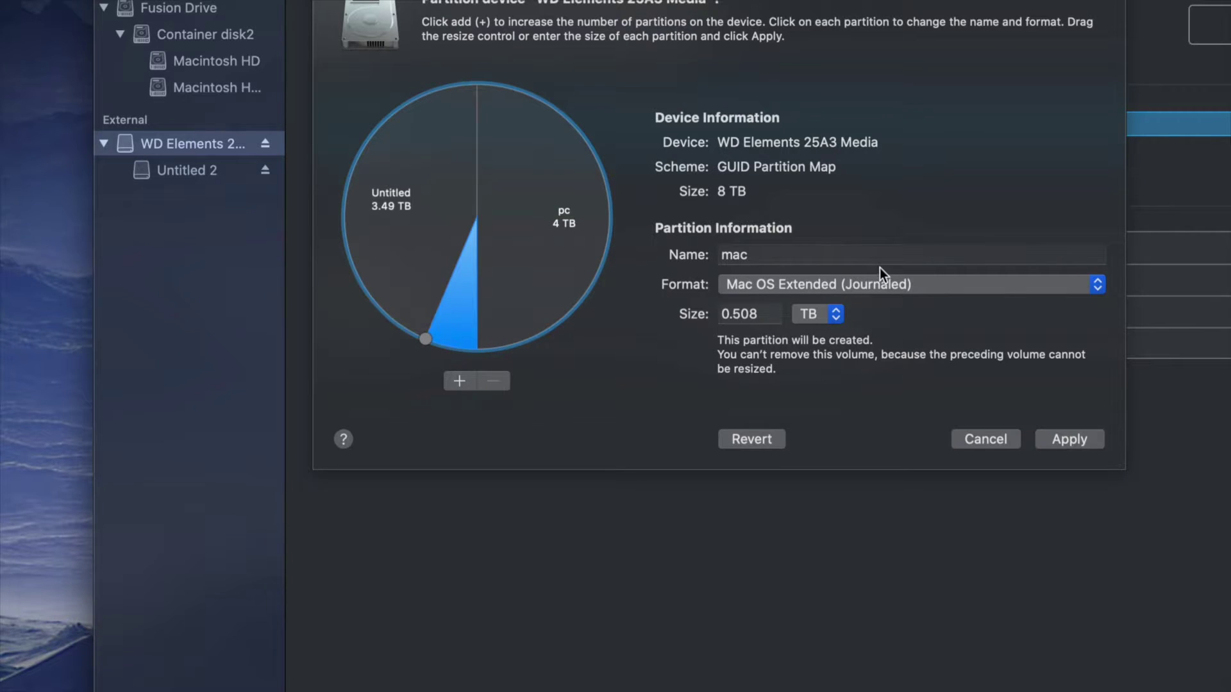
{"action": "left_click", "coordinate": [819, 255]}
{"action": "key", "text": "BackSpace"}
{"action": "key", "text": "BackSpace"}
{"action": "key", "text": "BackSpace"}
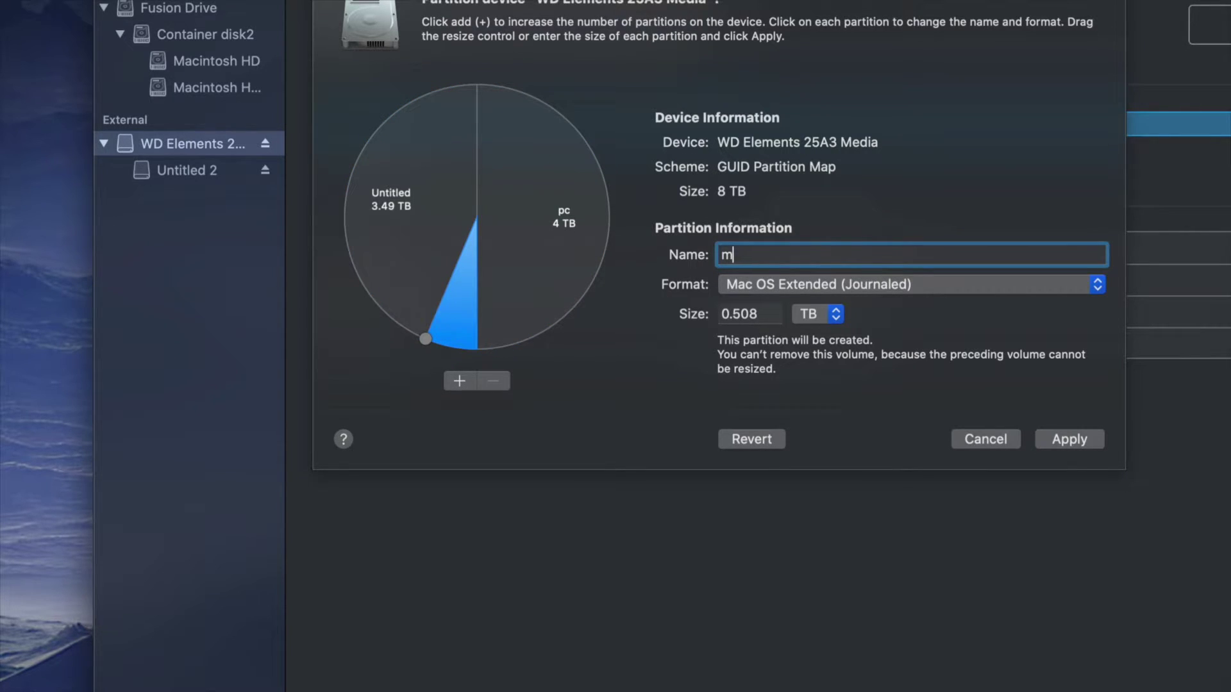
{"action": "type", "text": "pc 2"}
Step: Format the pc 2 partition as ExFAT
{"action": "left_click", "coordinate": [864, 286]}
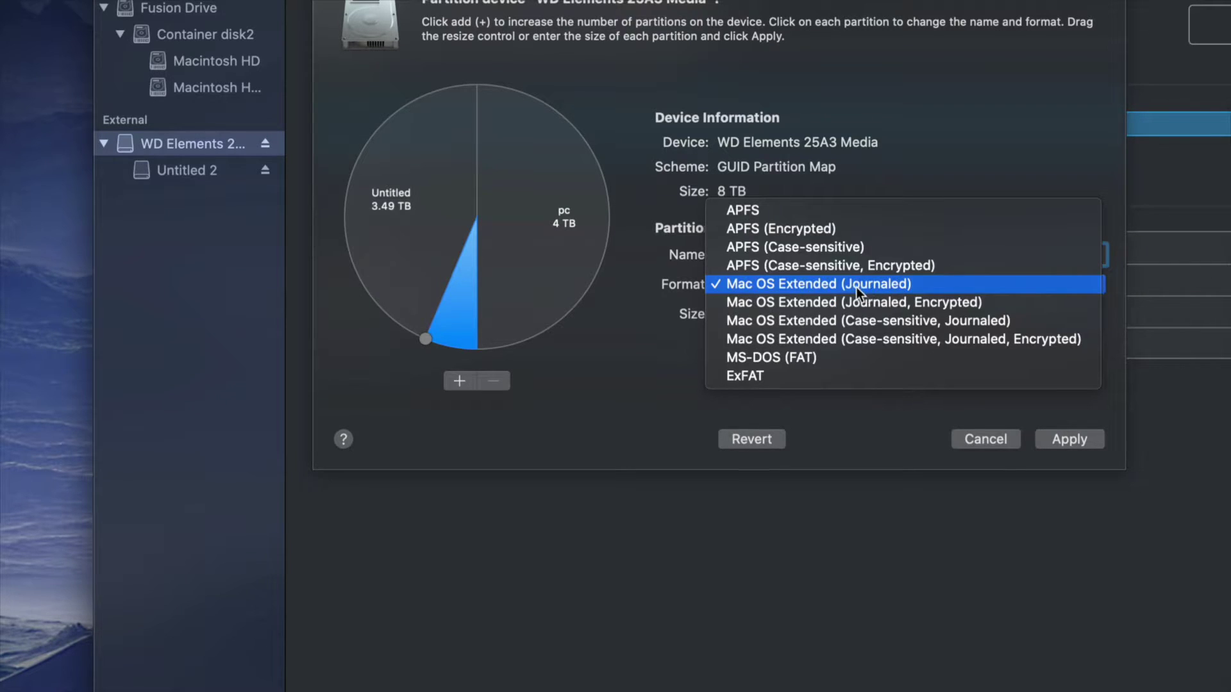
{"action": "left_click", "coordinate": [807, 377]}
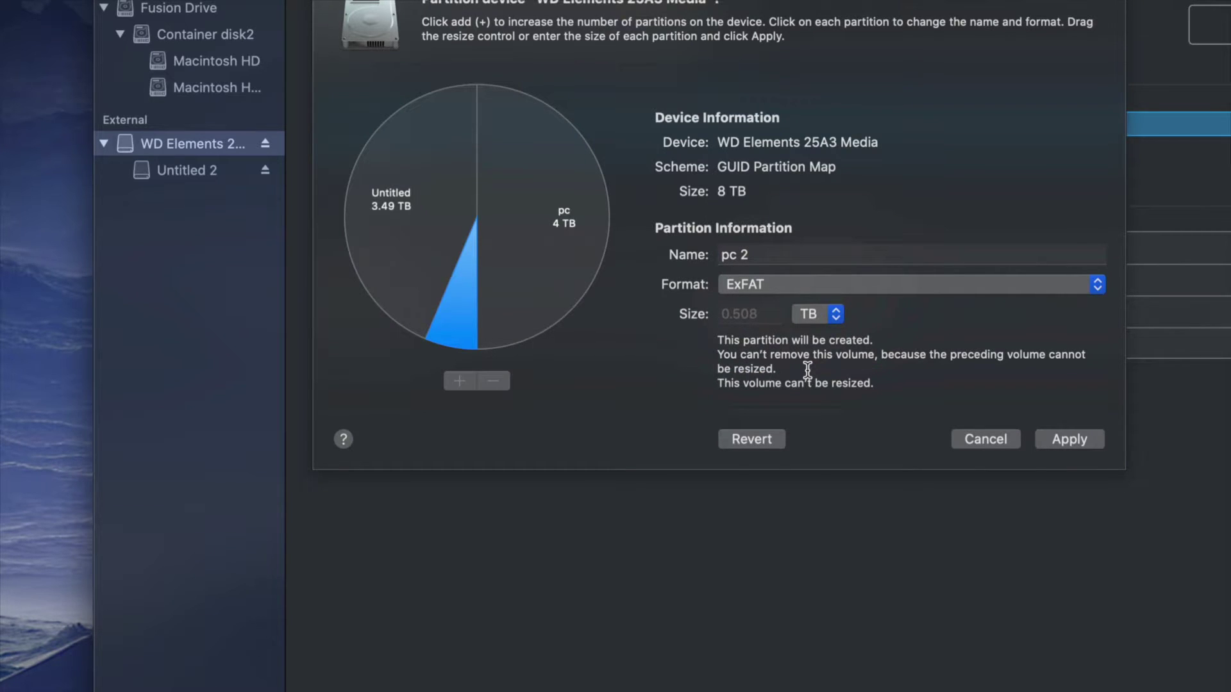
{"action": "left_click", "coordinate": [911, 280]}
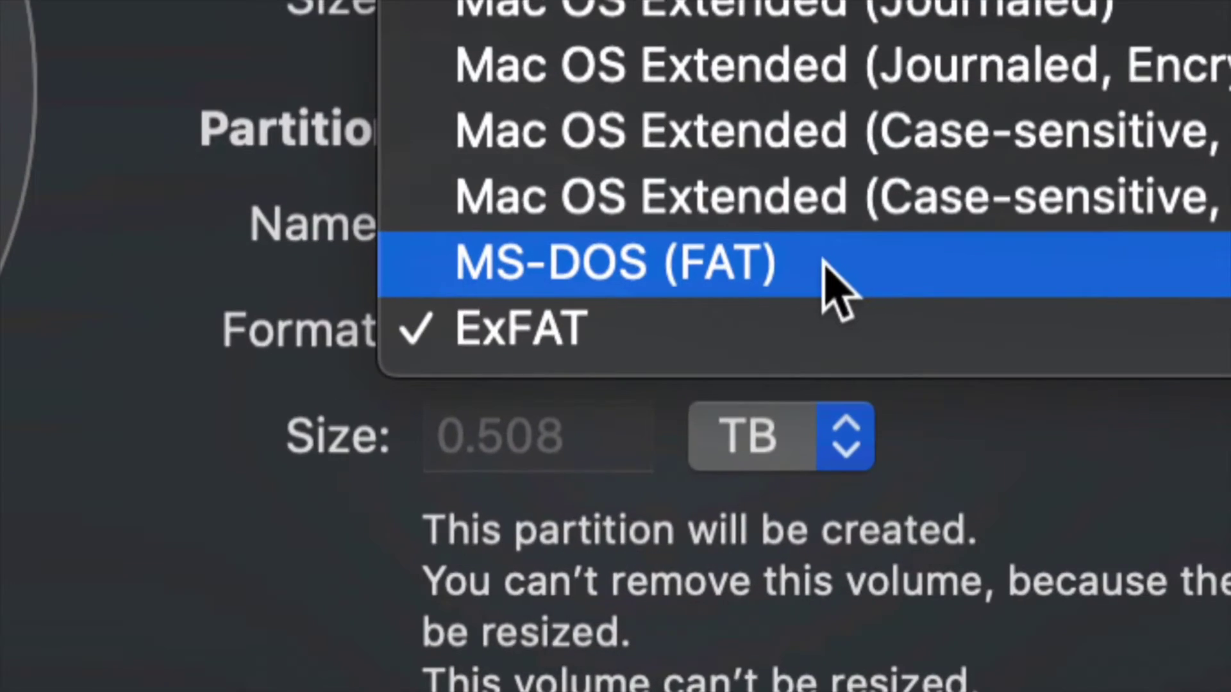
{"action": "left_click", "coordinate": [683, 266]}
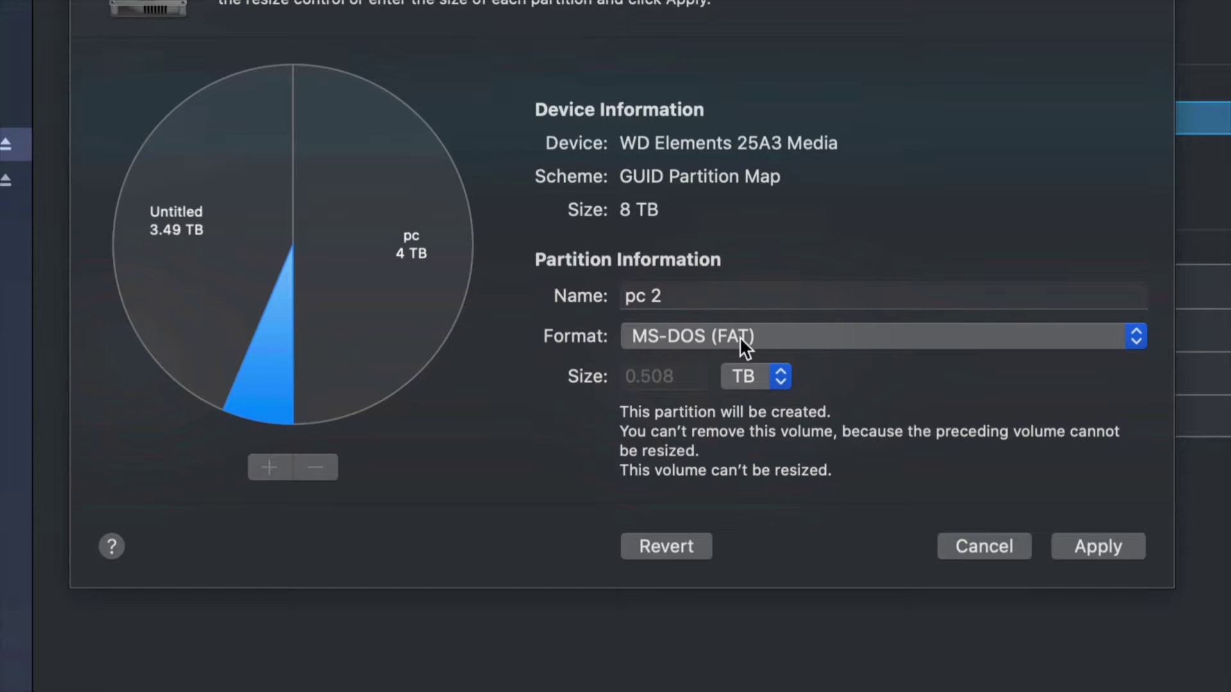
{"action": "left_click", "coordinate": [667, 337]}
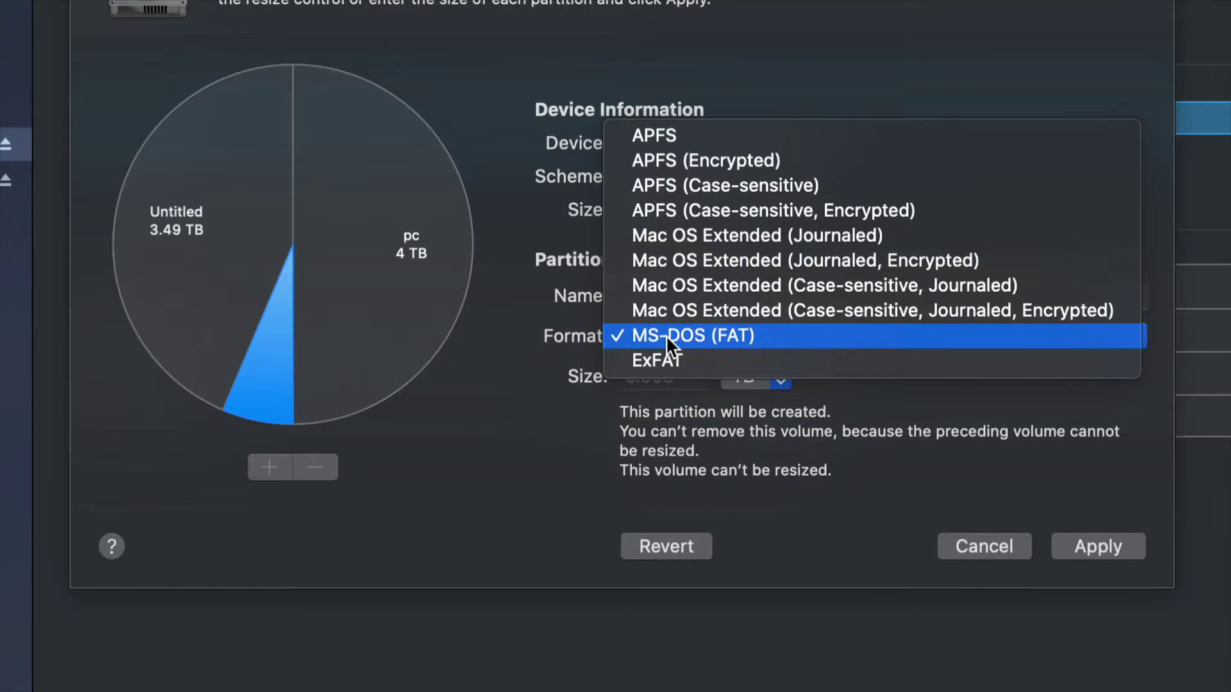
{"action": "left_click", "coordinate": [667, 336]}
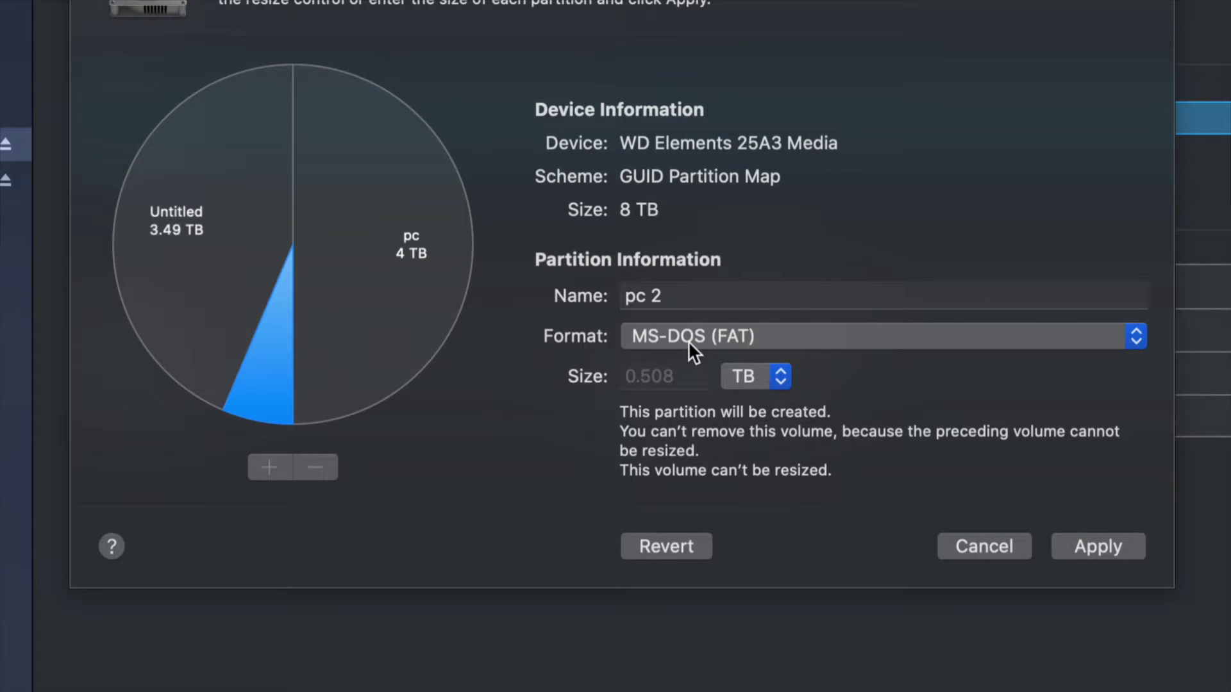
{"action": "left_click", "coordinate": [687, 341]}
{"action": "left_click", "coordinate": [620, 356]}
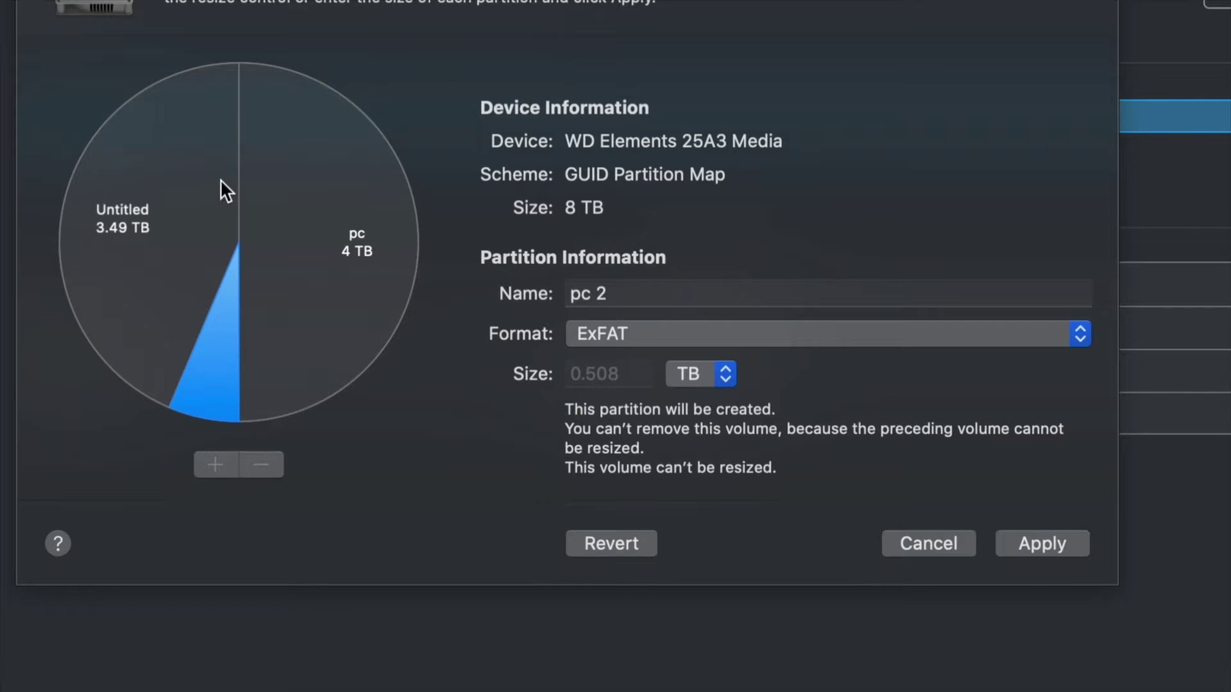
Step: Format Untitled as ExFAT and review the pc, pc 2 and Untitled partitions
{"action": "left_click", "coordinate": [160, 202]}
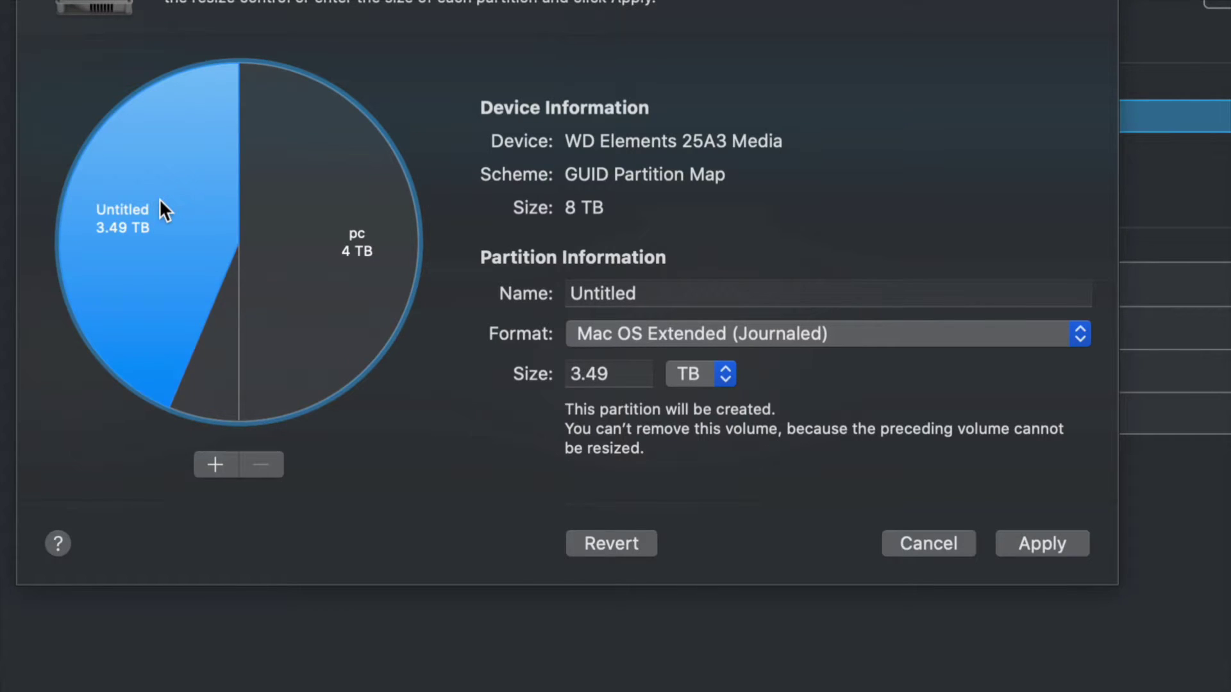
{"action": "left_click", "coordinate": [844, 336]}
{"action": "left_click", "coordinate": [636, 460]}
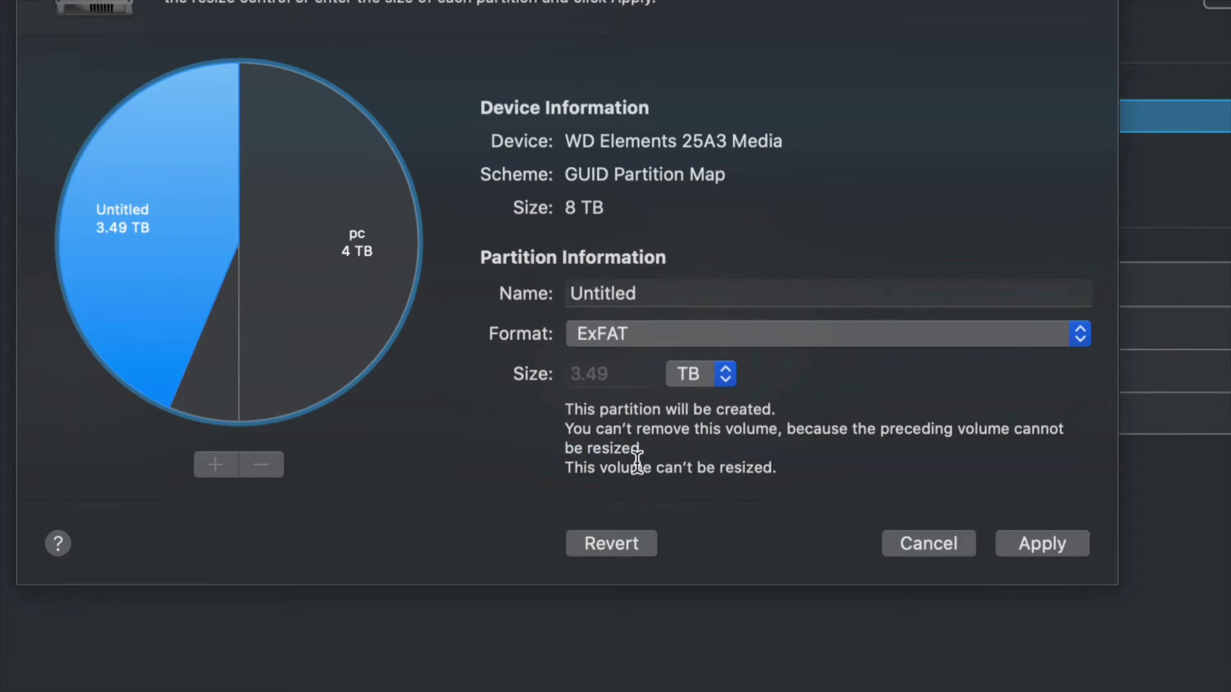
{"action": "left_click", "coordinate": [349, 250]}
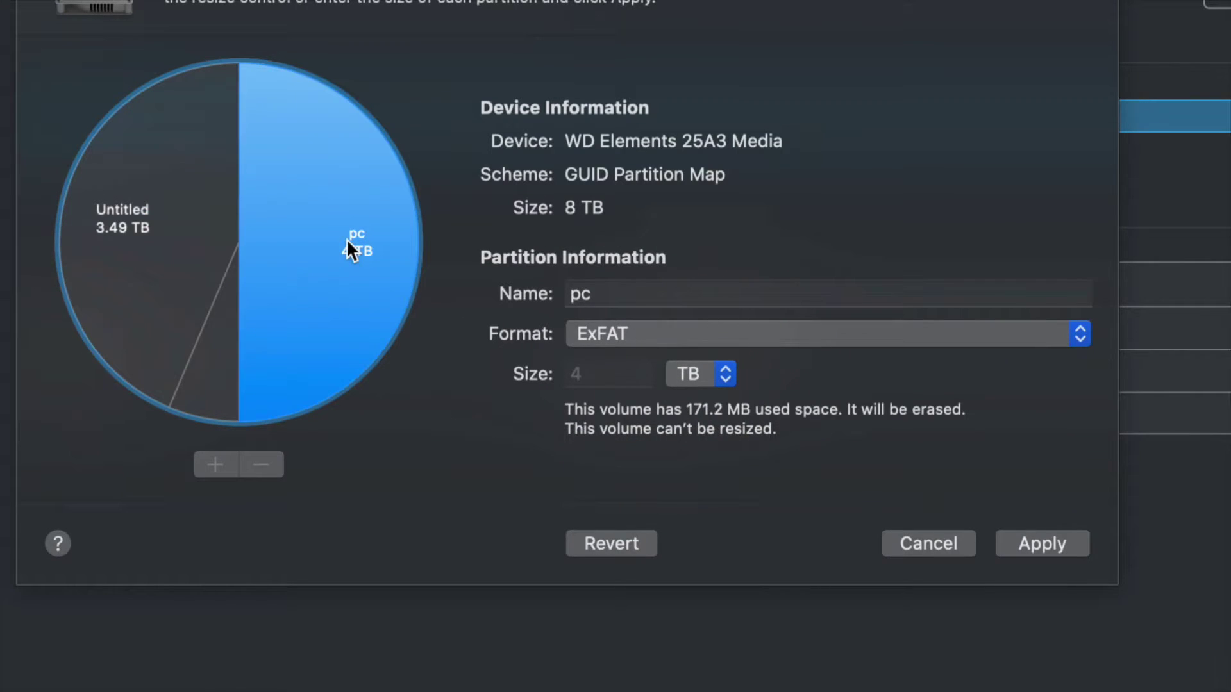
{"action": "left_click", "coordinate": [201, 341]}
{"action": "left_click", "coordinate": [156, 280]}
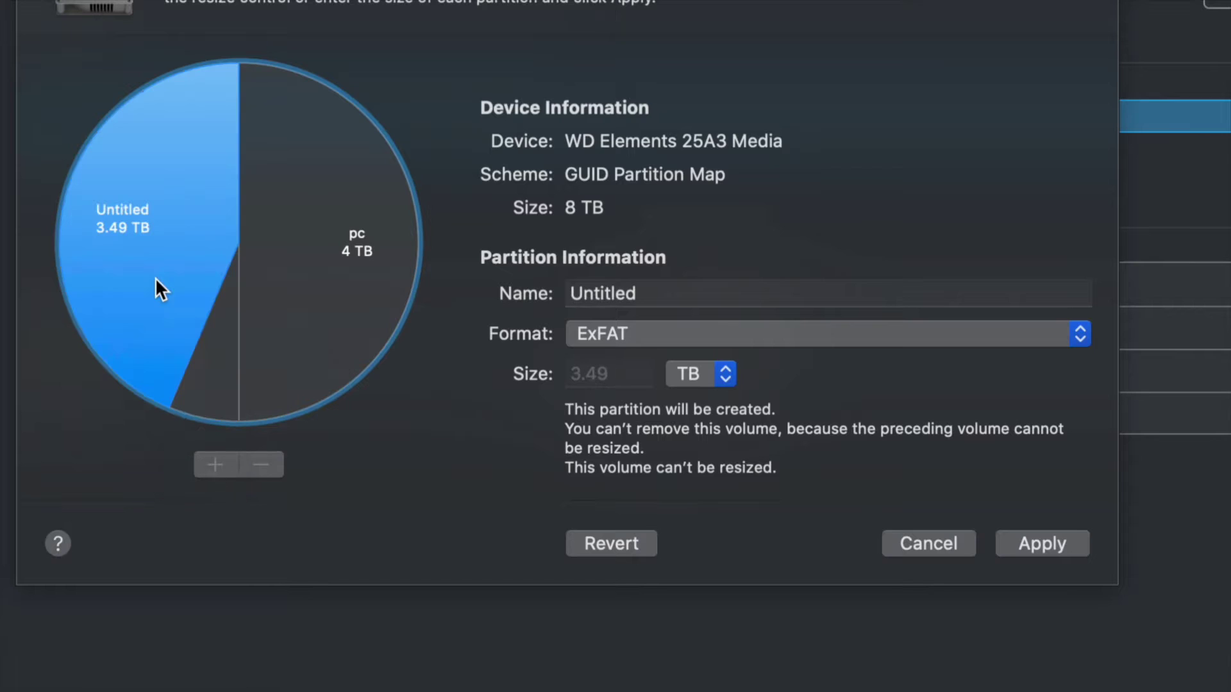
{"action": "left_click", "coordinate": [350, 257]}
{"action": "left_click", "coordinate": [199, 361]}
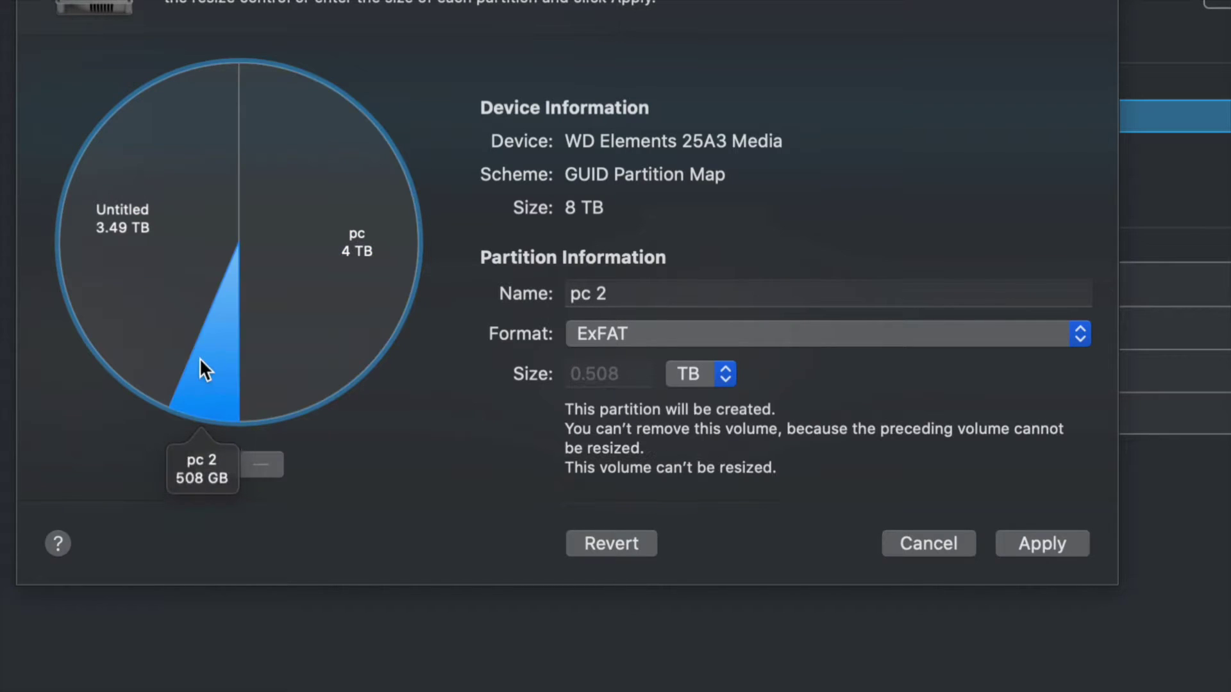
{"action": "left_click", "coordinate": [148, 266]}
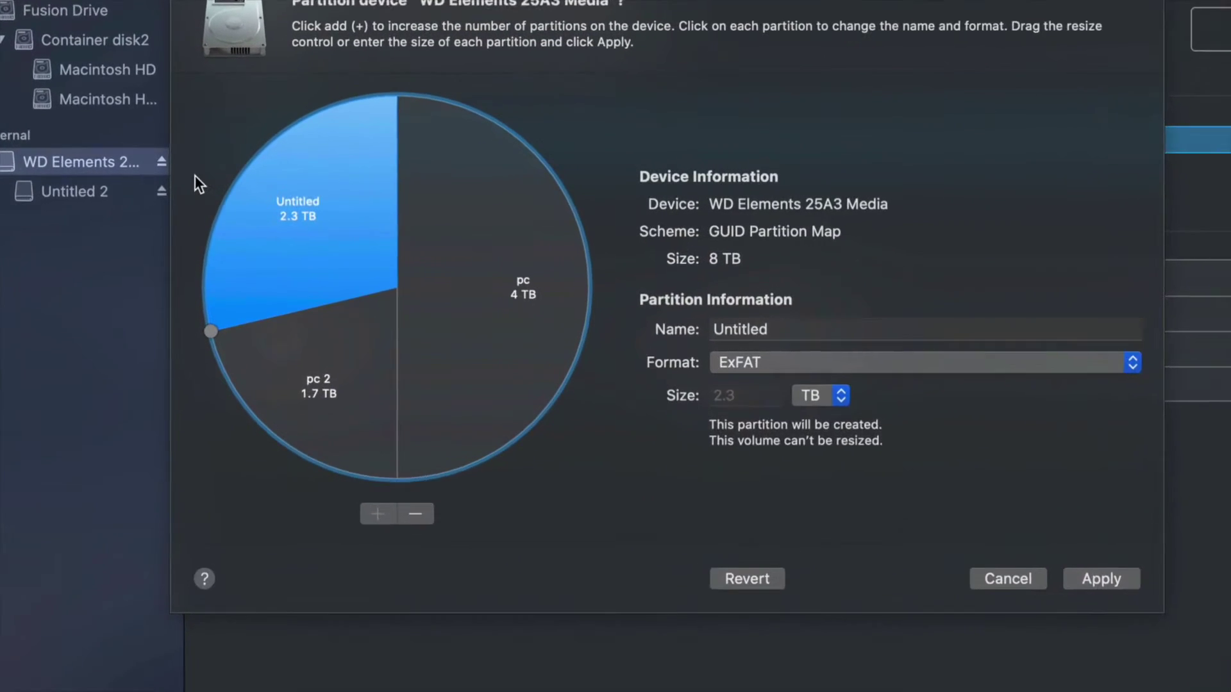
Step: Delete the Untitled partition so pc 2 grows to 4 TB
{"action": "left_click", "coordinate": [451, 279]}
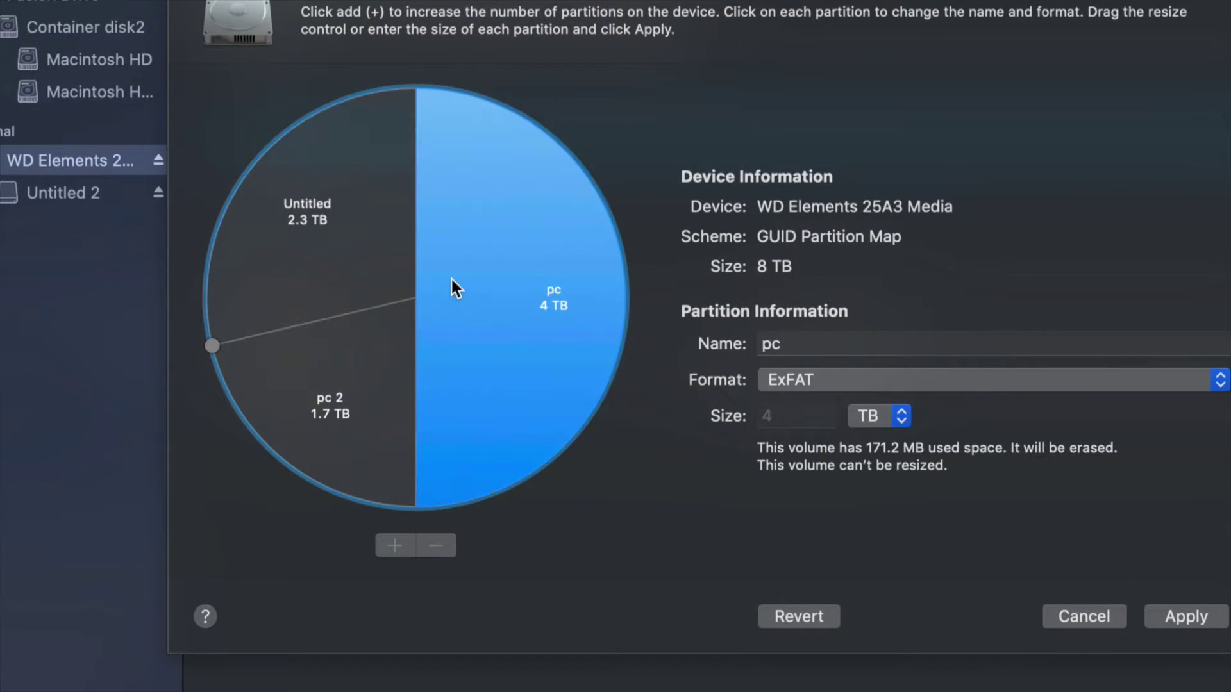
{"action": "left_click", "coordinate": [373, 215]}
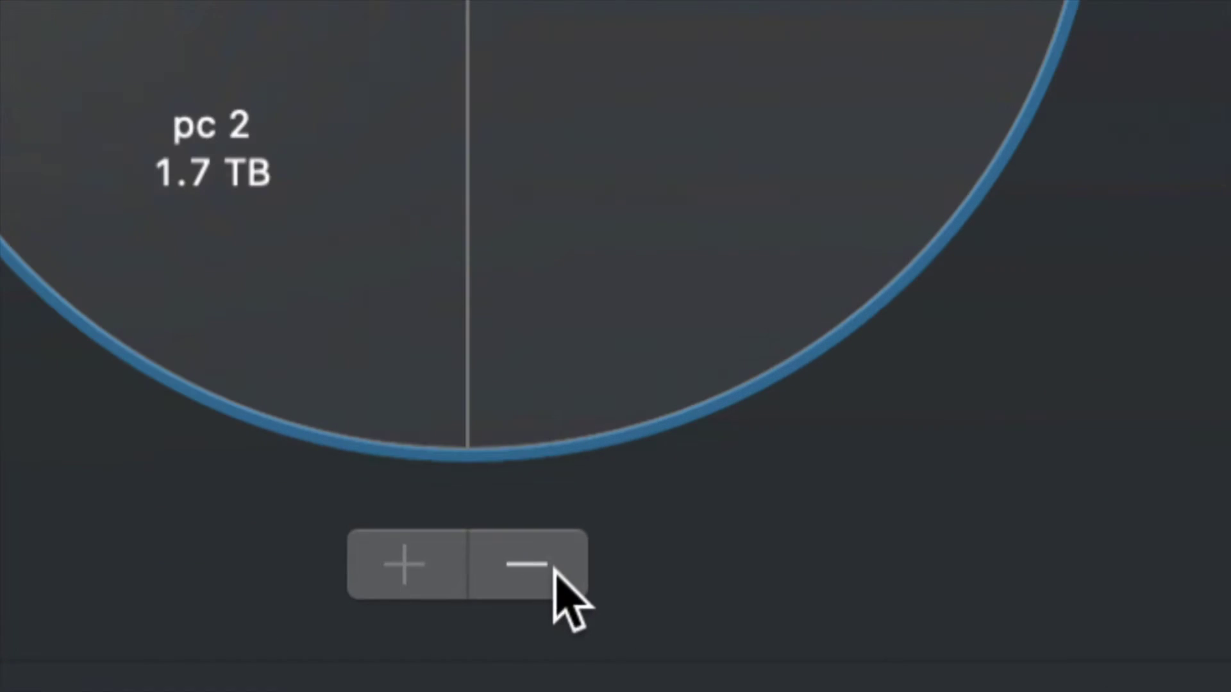
{"action": "left_click", "coordinate": [538, 573]}
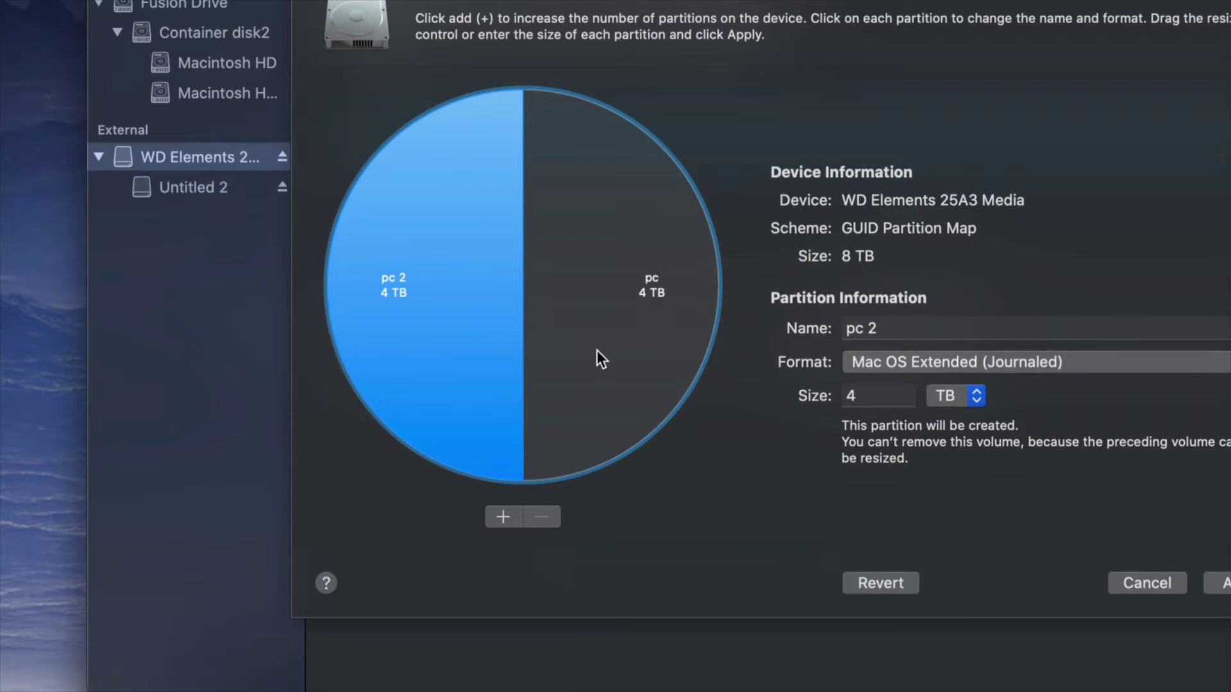
Step: Compare the pc and pc 2 partitions, then format pc 2 as ExFAT
{"action": "left_click", "coordinate": [598, 350]}
{"action": "left_click", "coordinate": [610, 348]}
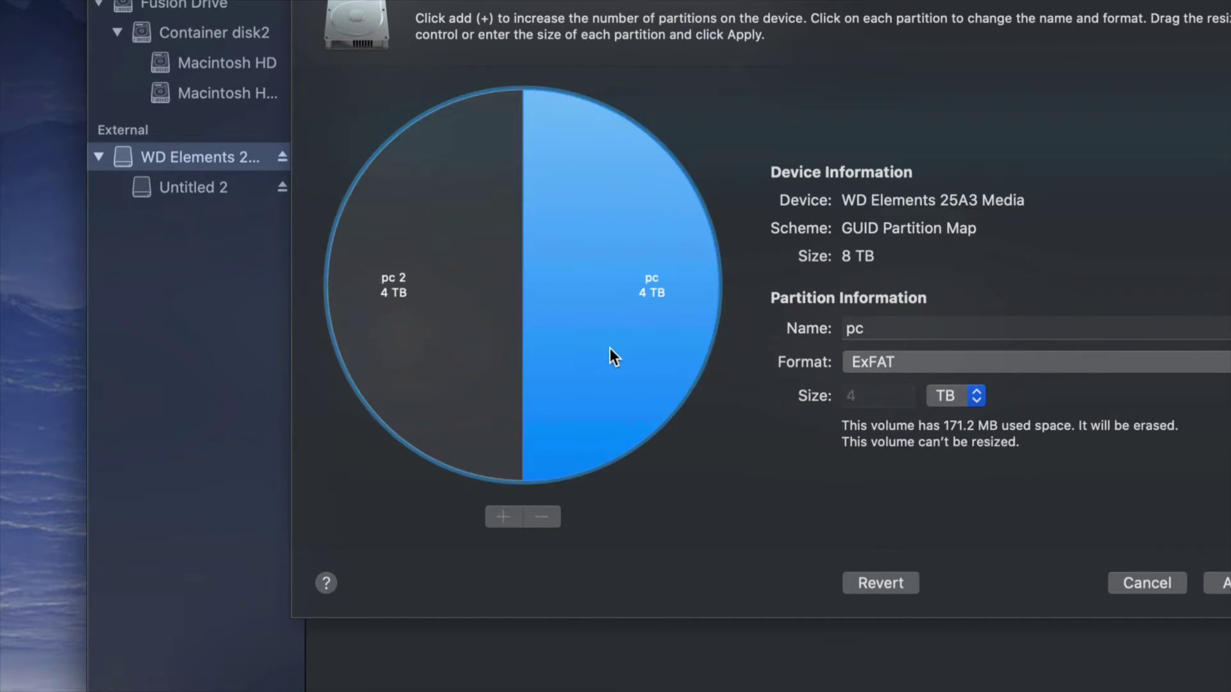
{"action": "left_click", "coordinate": [472, 348]}
{"action": "left_click", "coordinate": [607, 362]}
{"action": "left_click", "coordinate": [432, 373]}
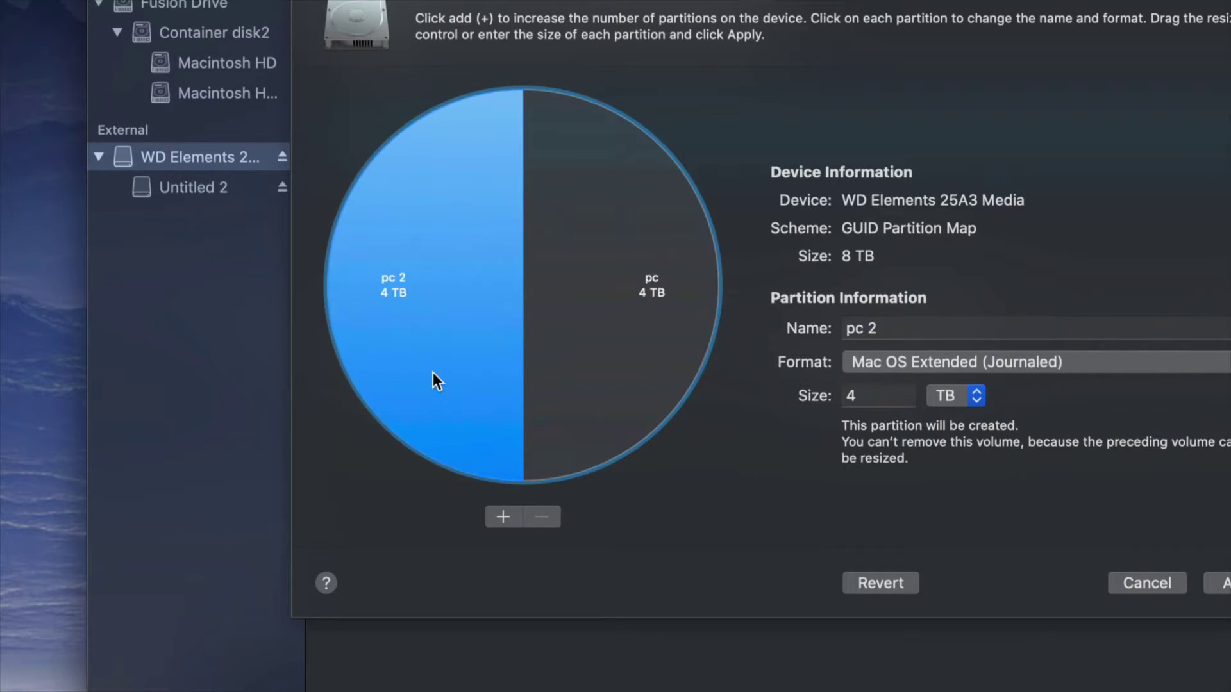
{"action": "left_click", "coordinate": [590, 360]}
{"action": "left_click", "coordinate": [470, 365]}
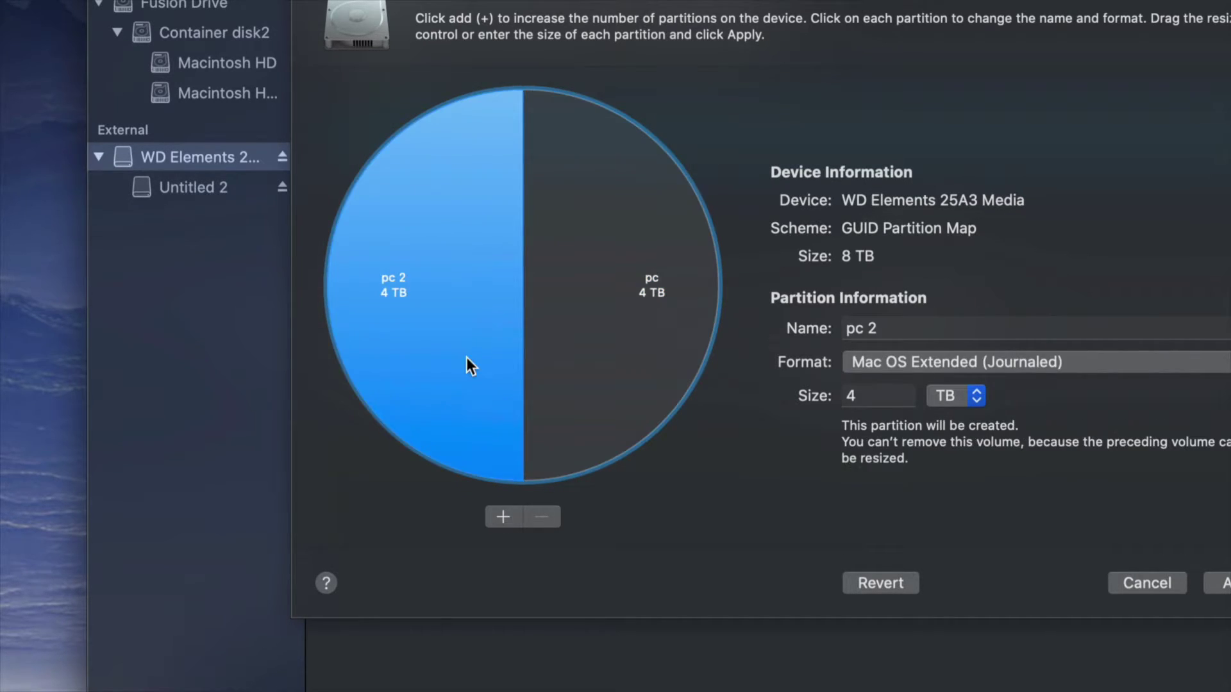
{"action": "left_click", "coordinate": [936, 359]}
{"action": "left_click", "coordinate": [933, 467]}
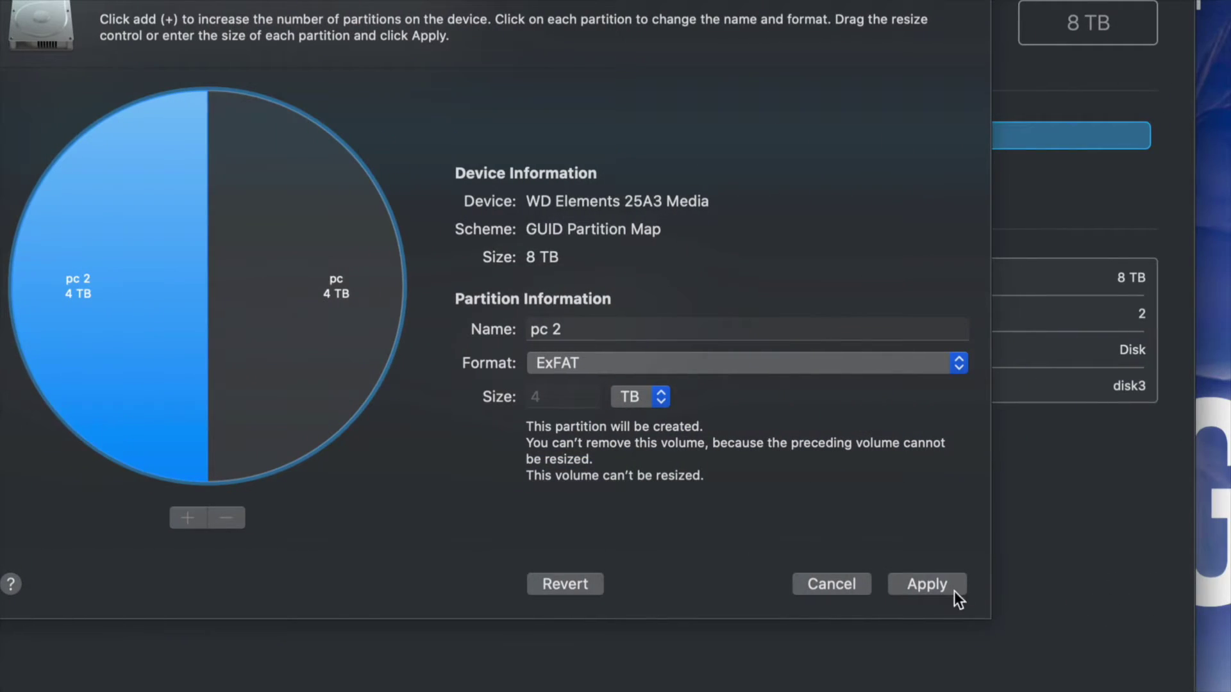
Step: Apply the two 4 TB partitions pc and pc 2, then close the failure report
{"action": "left_click", "coordinate": [944, 584]}
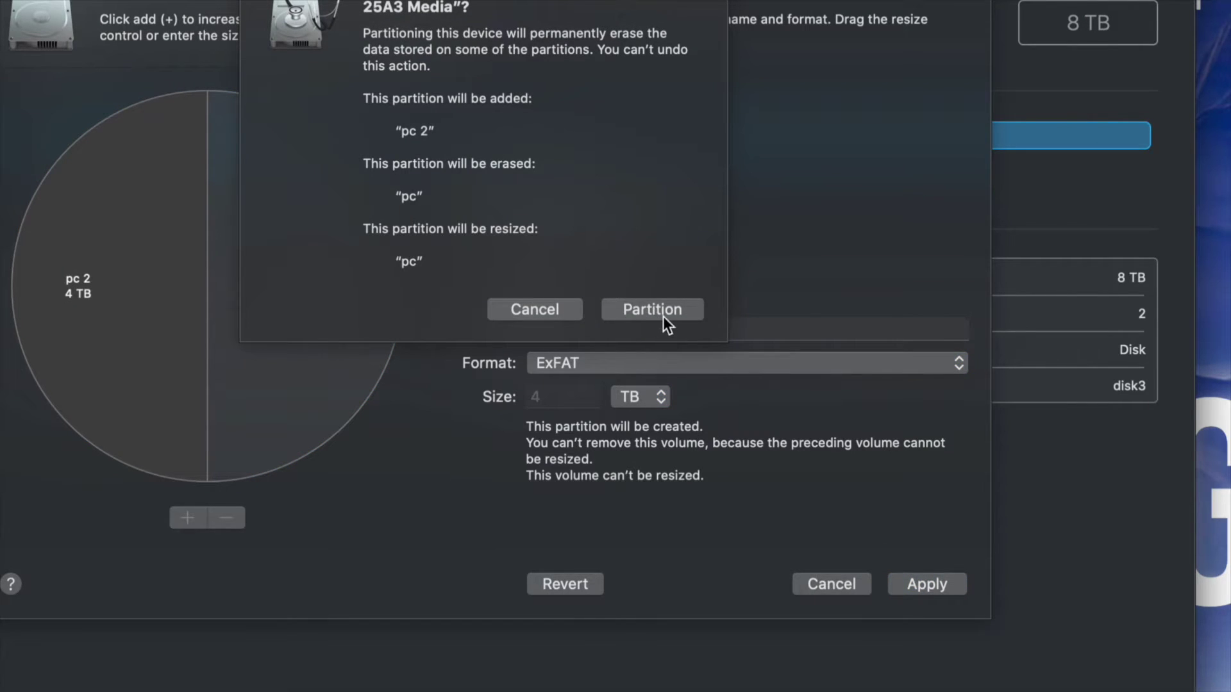
{"action": "left_click", "coordinate": [652, 309]}
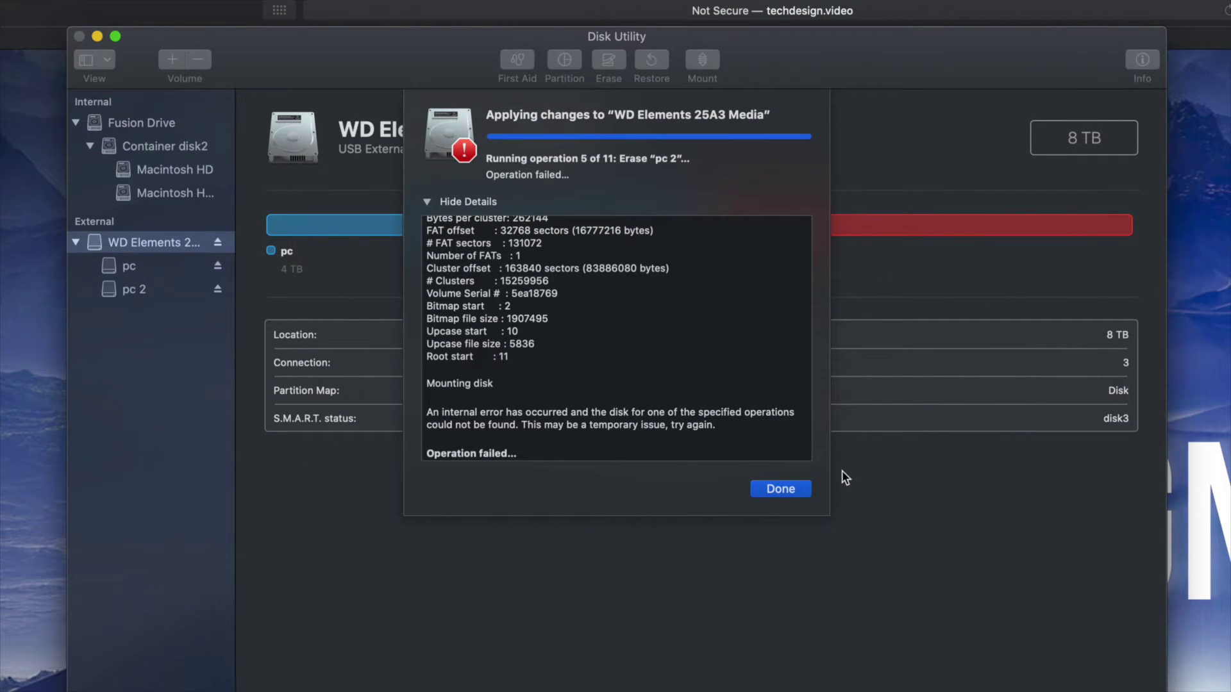
{"action": "left_click", "coordinate": [780, 489]}
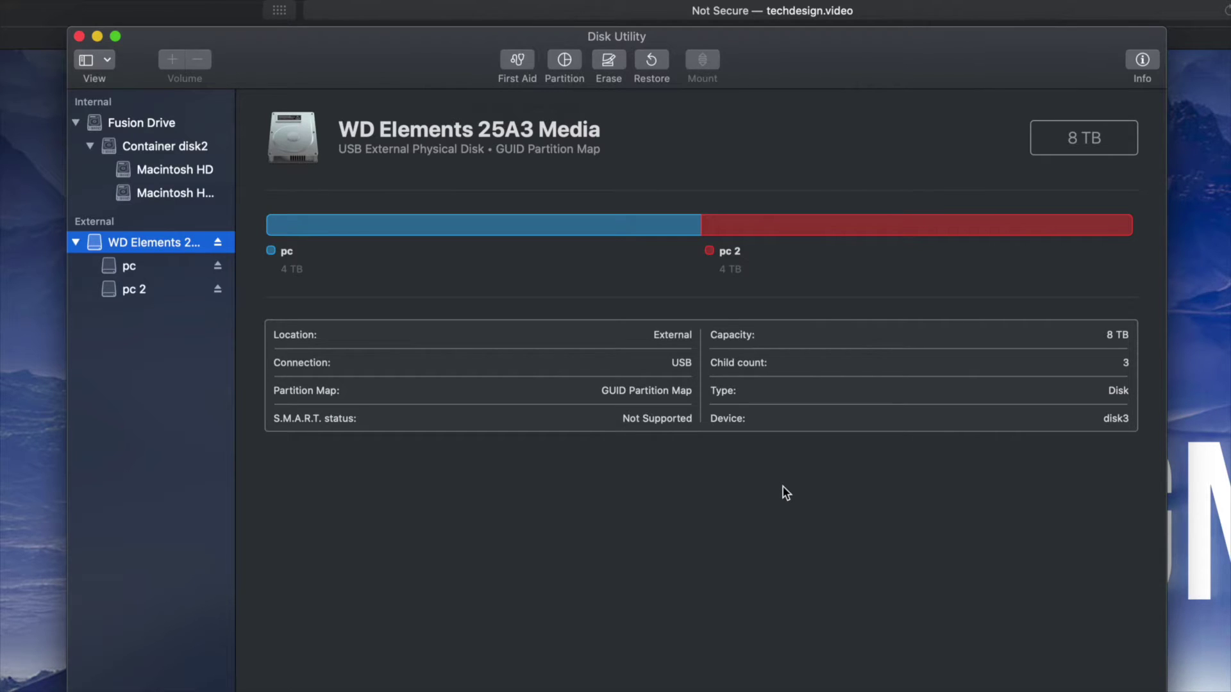
Step: Erase WD Elements 25A3 Media as ExFAT with GUID Partition Map, then close the report
{"action": "left_click", "coordinate": [608, 59]}
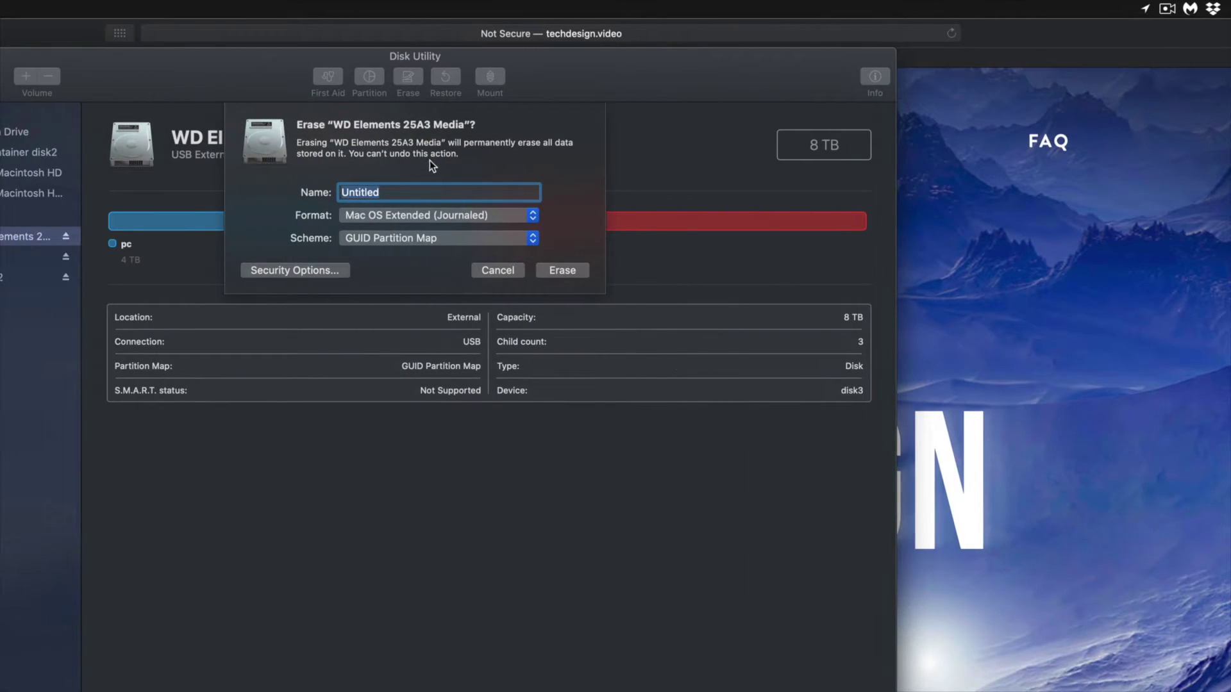
{"action": "left_click", "coordinate": [463, 213]}
{"action": "left_click", "coordinate": [428, 216]}
{"action": "left_click", "coordinate": [428, 216]}
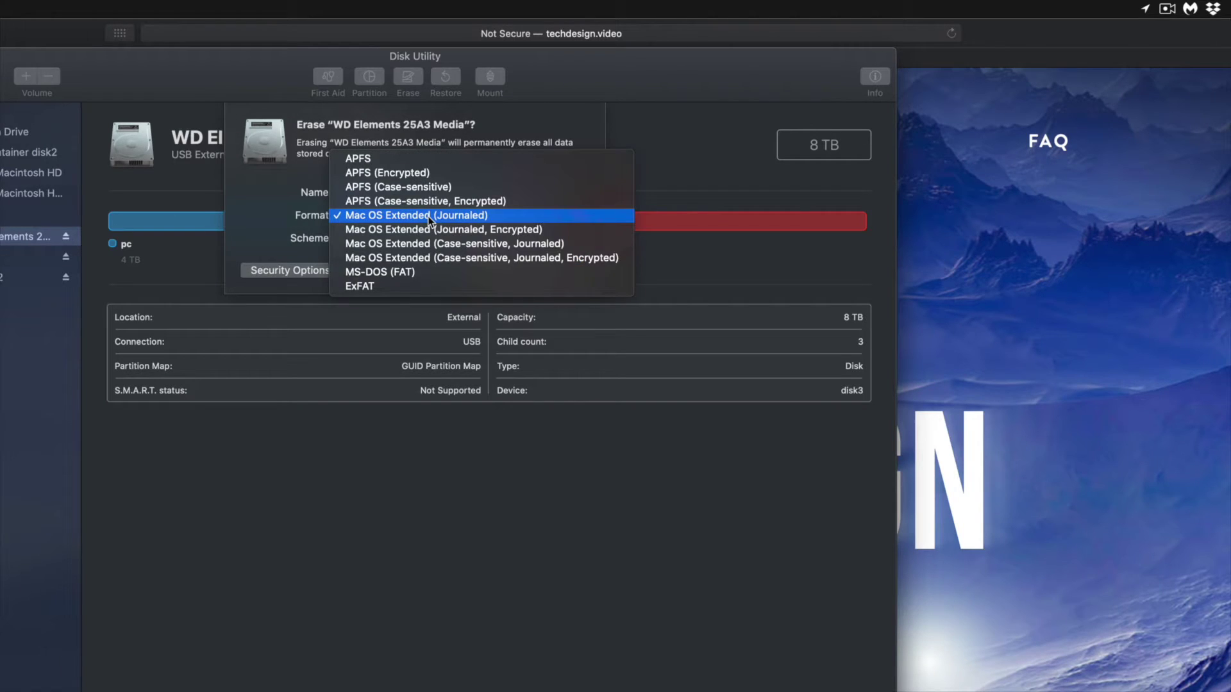
{"action": "left_click", "coordinate": [391, 284]}
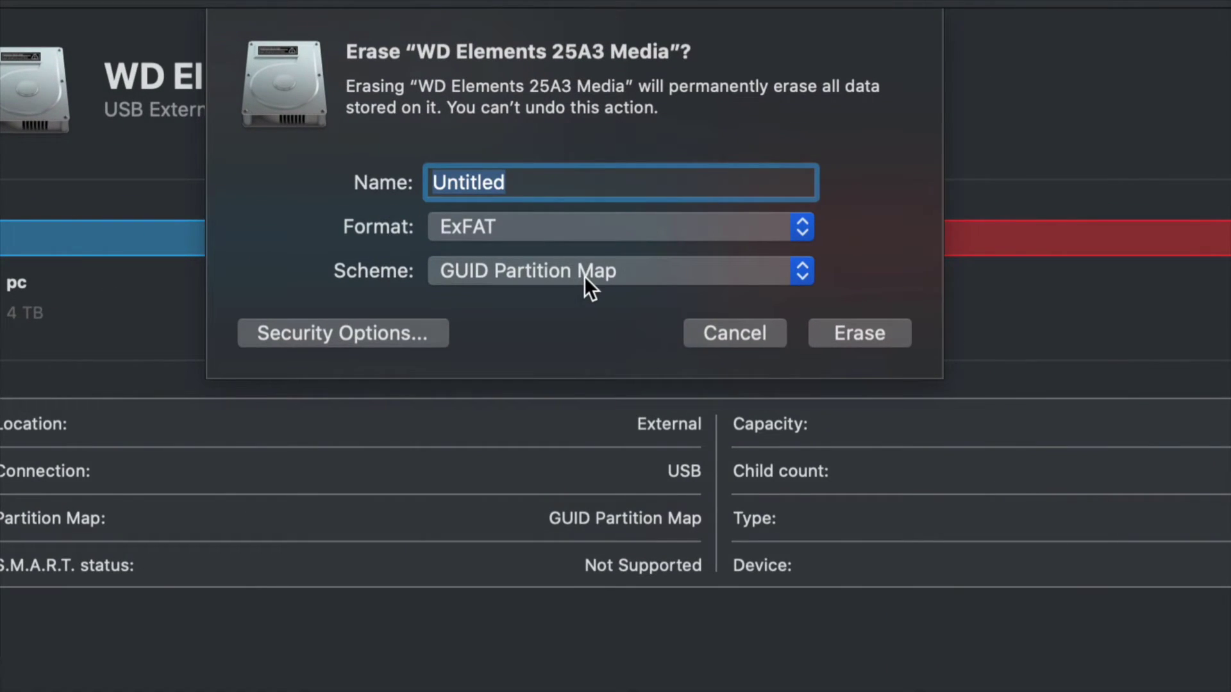
{"action": "left_click", "coordinate": [585, 286]}
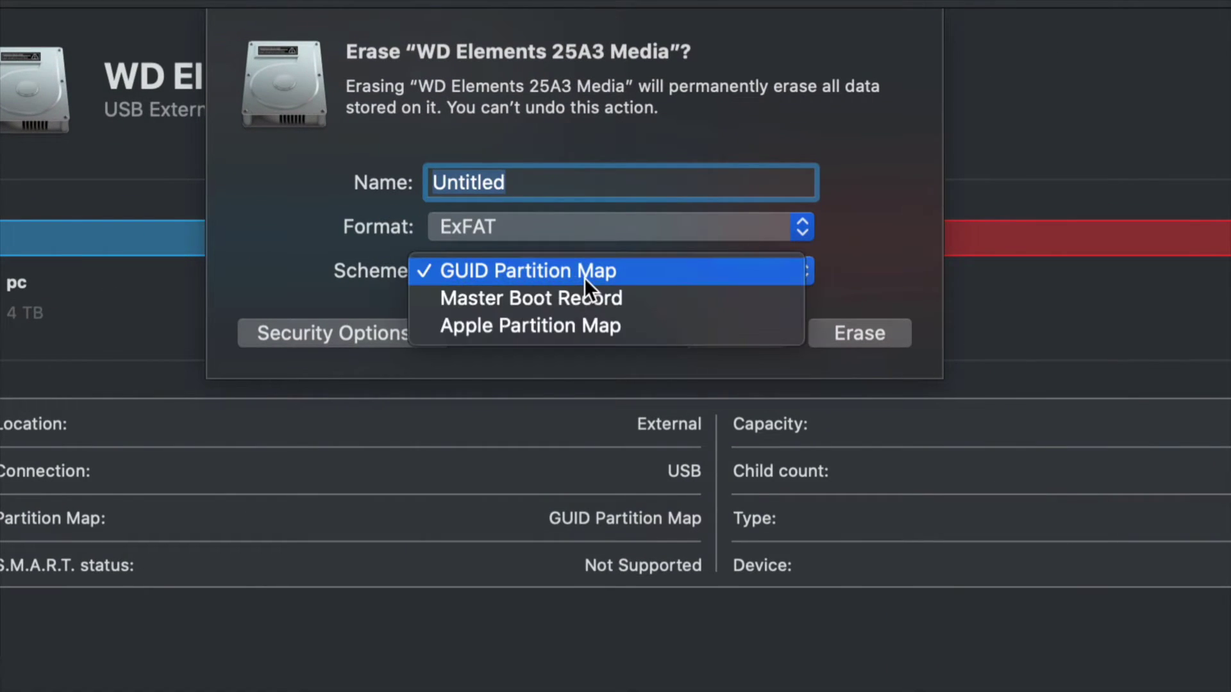
{"action": "left_click", "coordinate": [504, 273]}
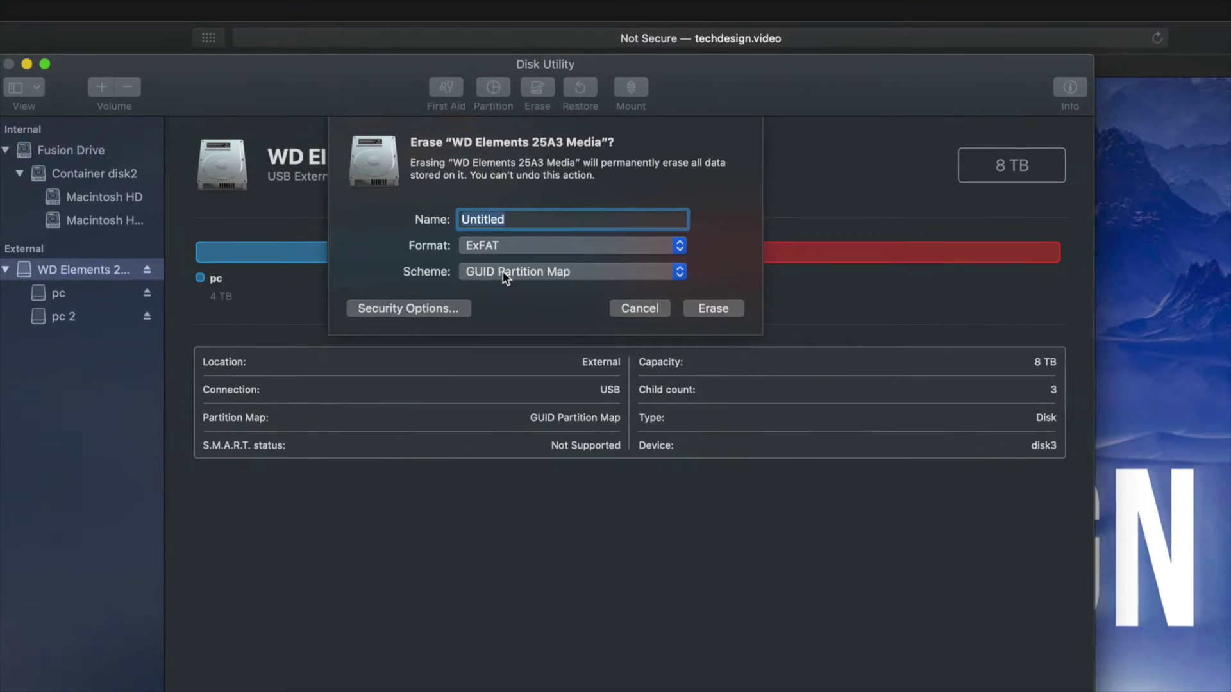
{"action": "left_click", "coordinate": [726, 308]}
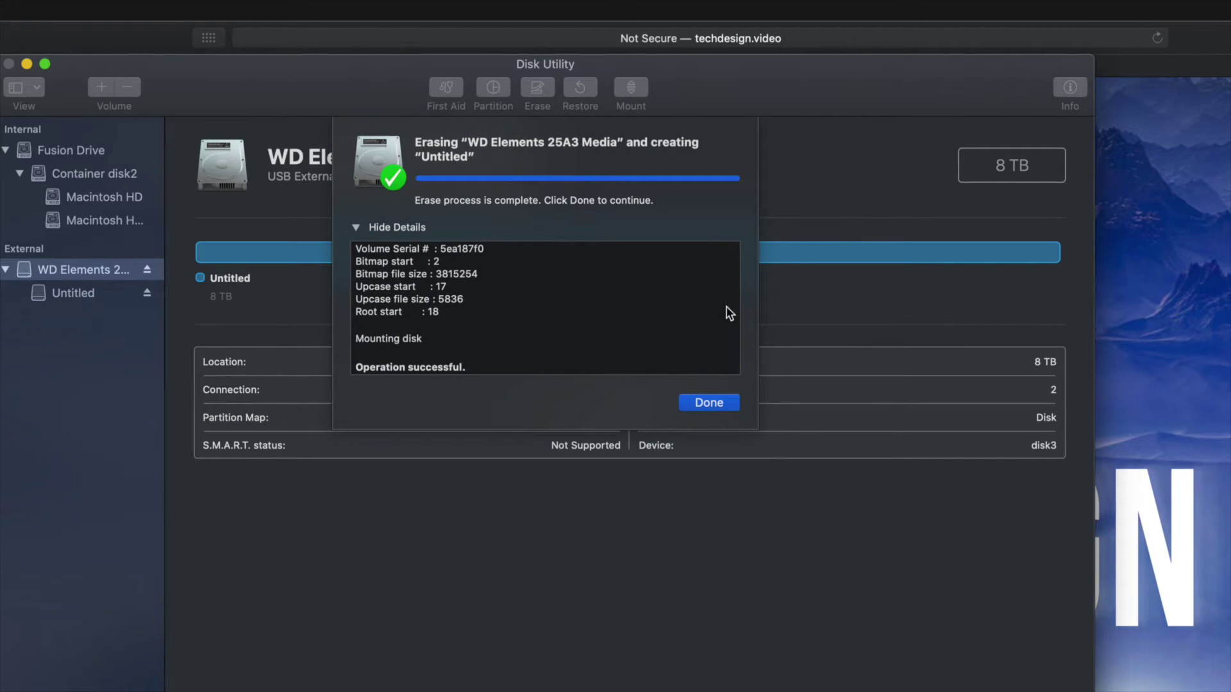
{"action": "left_click", "coordinate": [719, 402]}
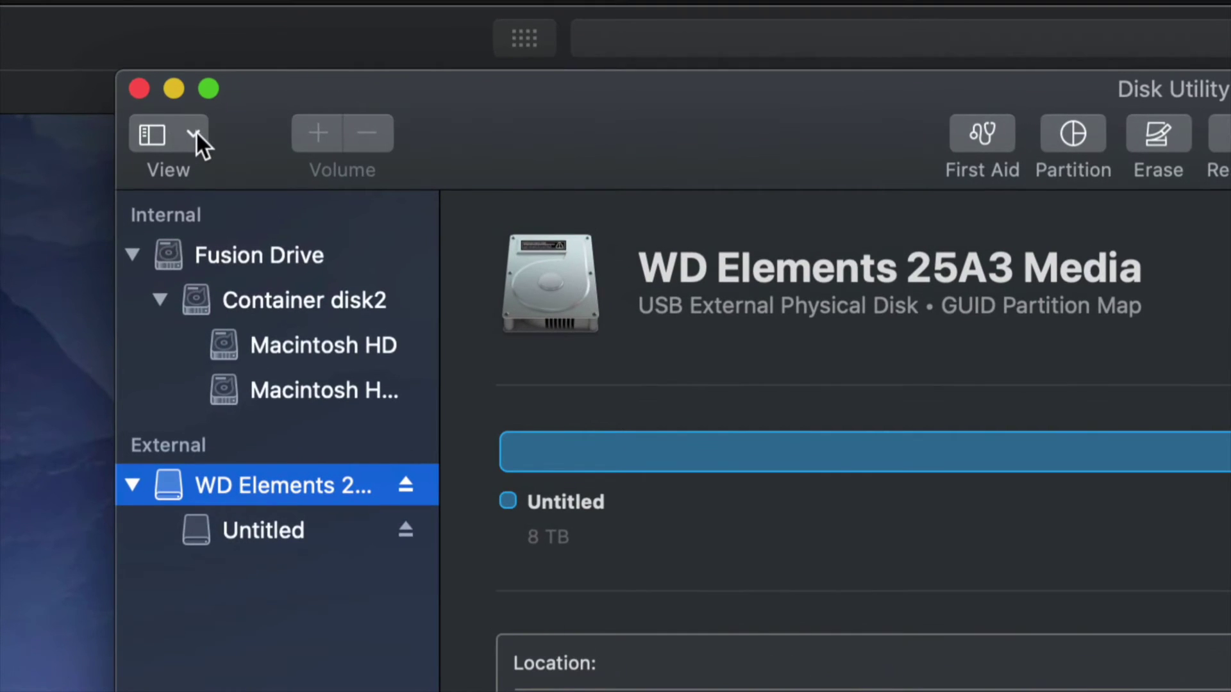
{"action": "left_click", "coordinate": [189, 133]}
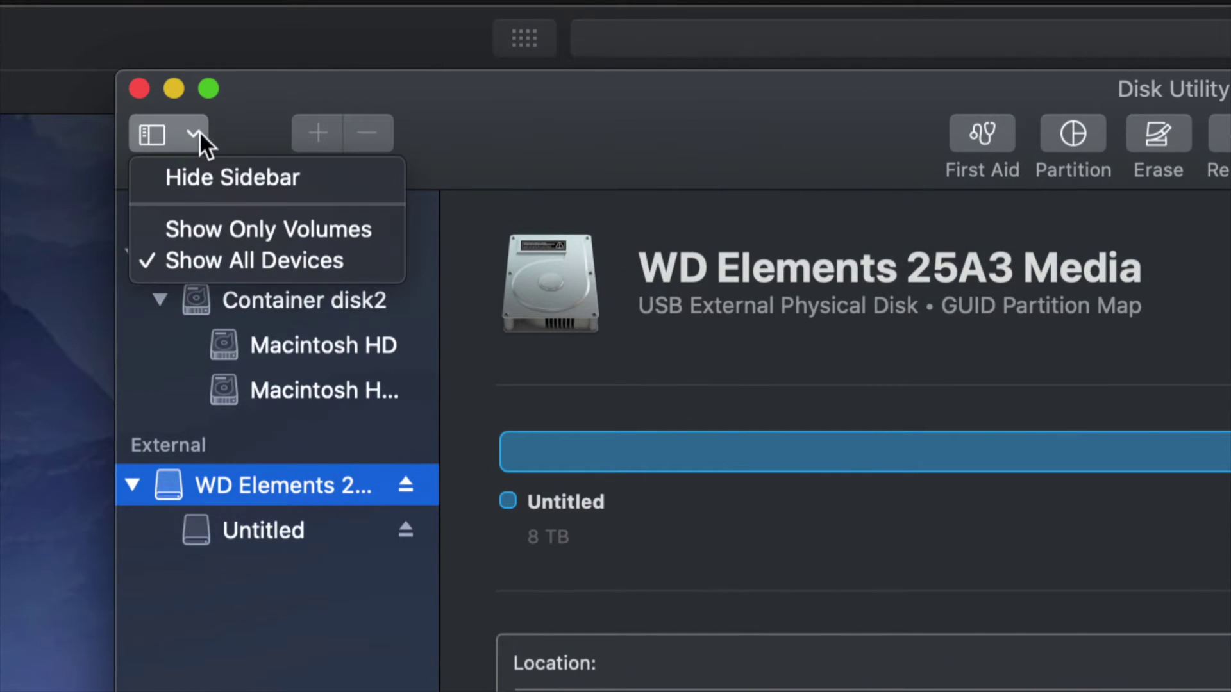
{"action": "left_click", "coordinate": [214, 231]}
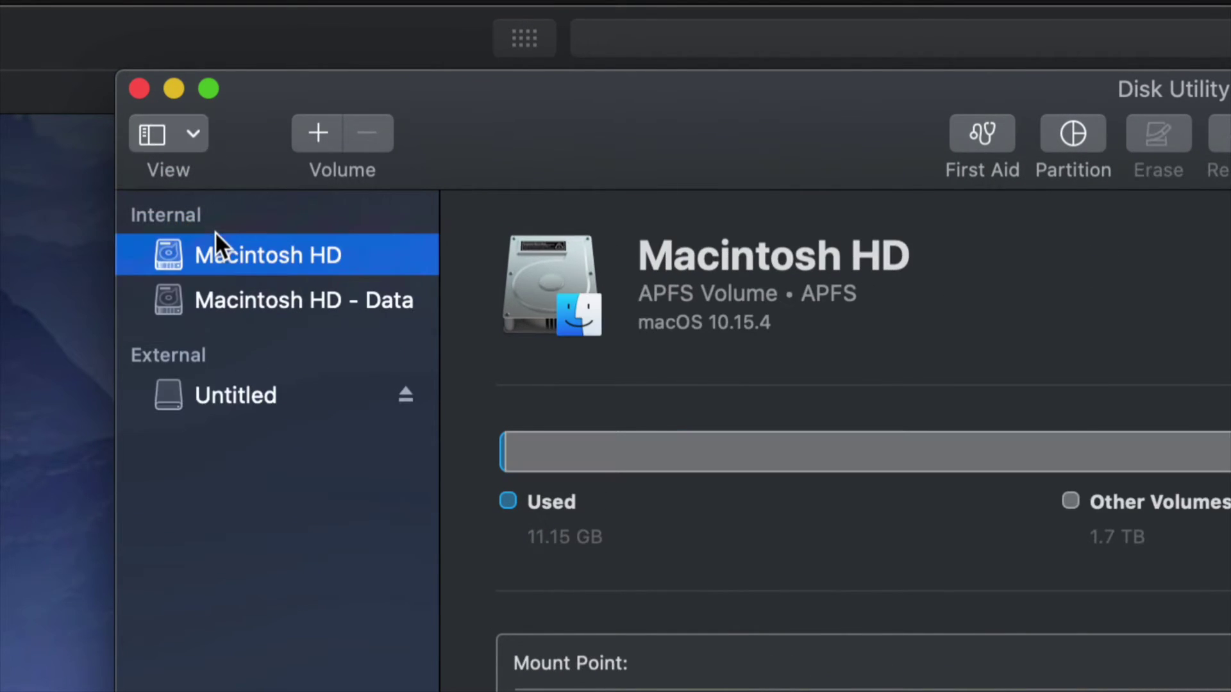
{"action": "left_click", "coordinate": [325, 411]}
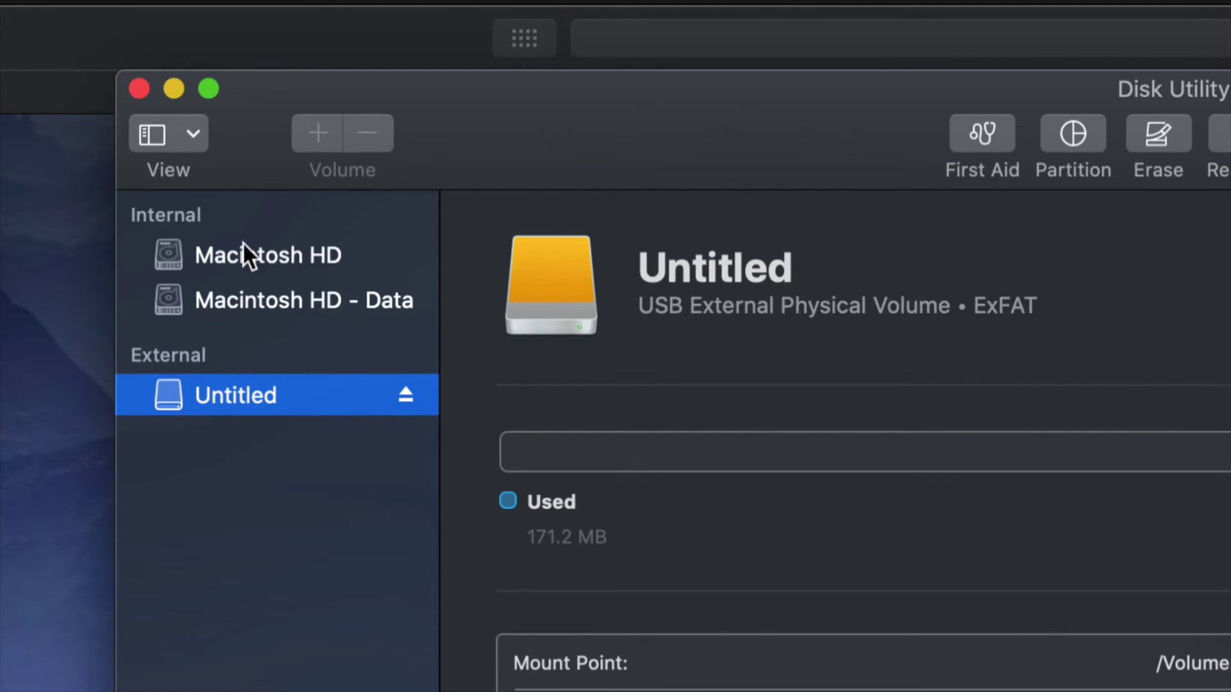
{"action": "left_click", "coordinate": [193, 134]}
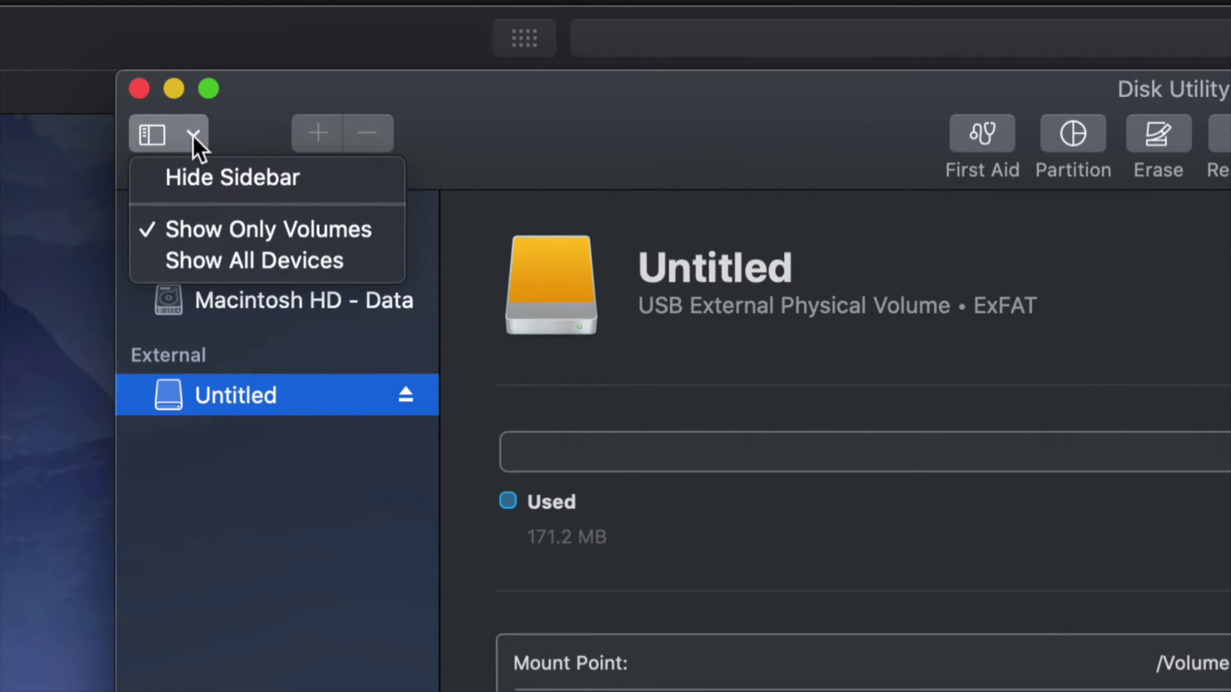
{"action": "left_click", "coordinate": [244, 260]}
{"action": "left_click", "coordinate": [314, 492]}
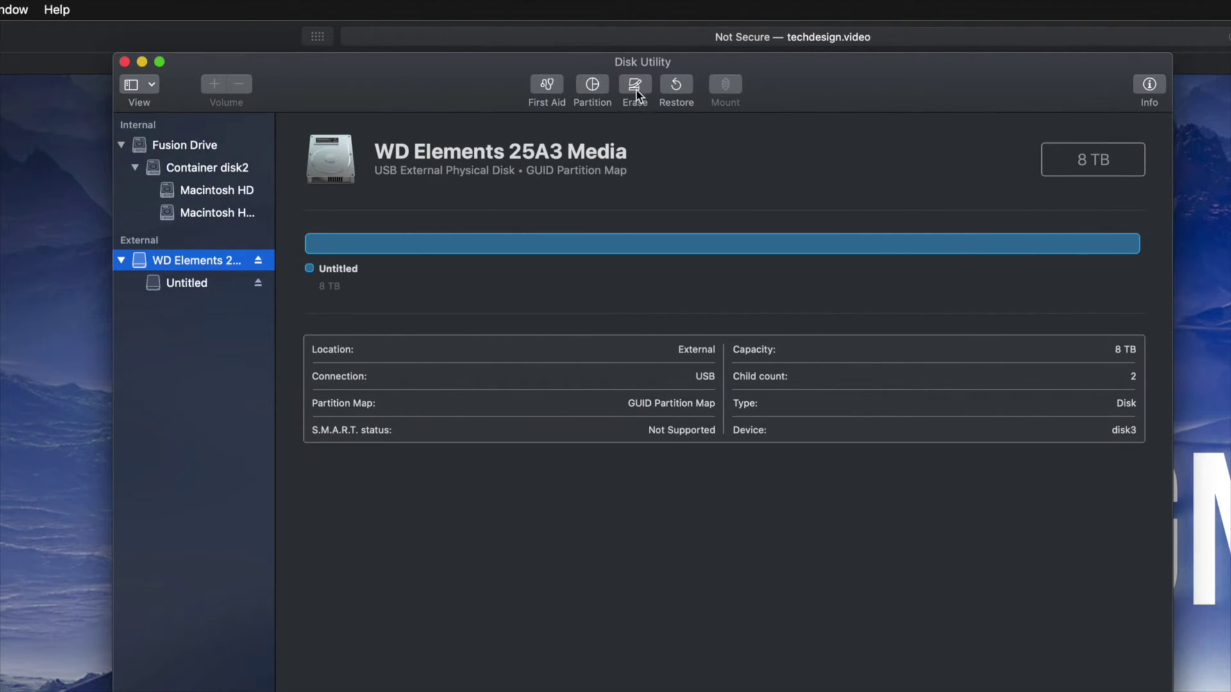
Step: Cancel the erase, switch to partitioning, and set the format to Mac OS Extended (Journaled)
{"action": "left_click", "coordinate": [636, 90]}
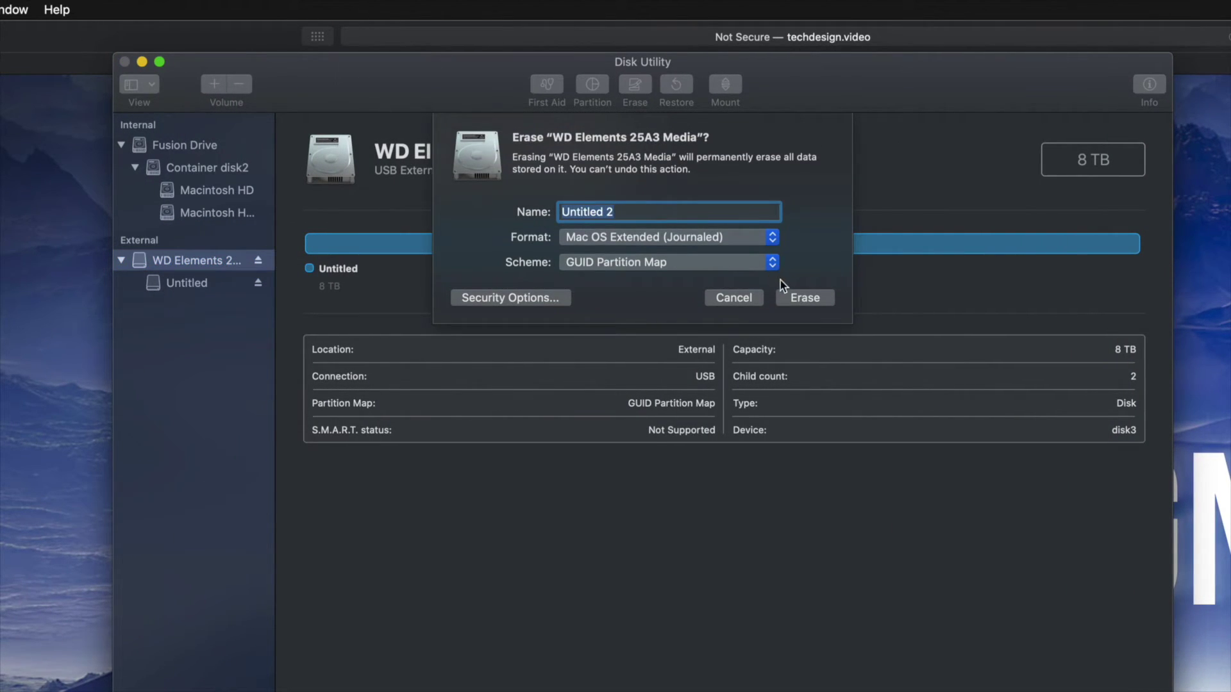
{"action": "left_click", "coordinate": [733, 297]}
{"action": "left_click", "coordinate": [594, 85]}
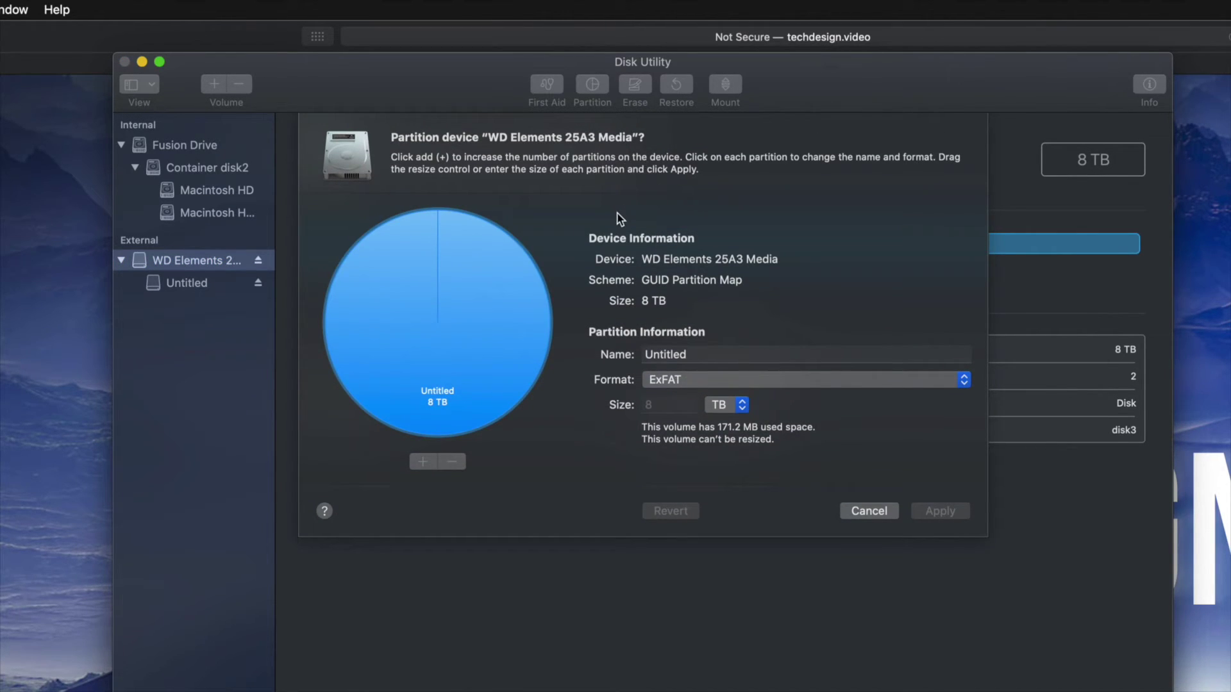
{"action": "left_click", "coordinate": [687, 381]}
{"action": "key", "text": "Escape"}
{"action": "left_click", "coordinate": [682, 382]}
{"action": "left_click", "coordinate": [763, 302]}
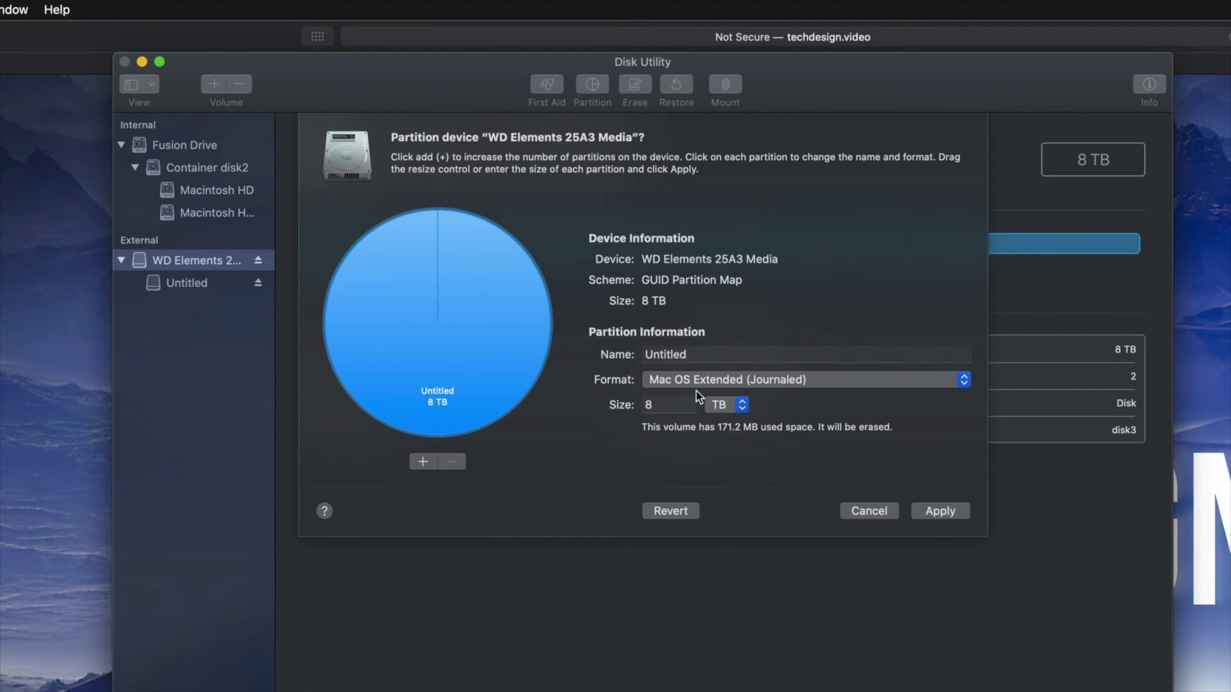
Step: Add two partitions, enlarge Untitled to 3.35 TB as ExFAT, and apply the layout
{"action": "left_click", "coordinate": [424, 461]}
{"action": "left_click", "coordinate": [425, 460]}
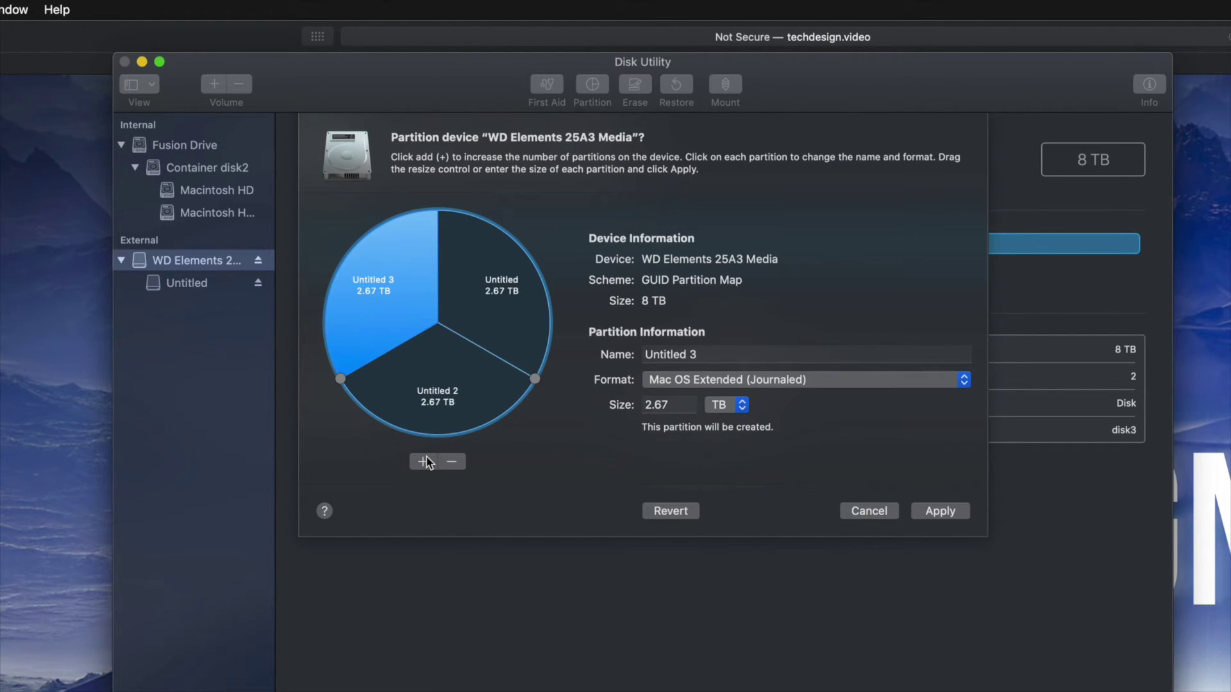
{"action": "left_click_drag", "start_coordinate": [536, 379], "coordinate": [492, 421]}
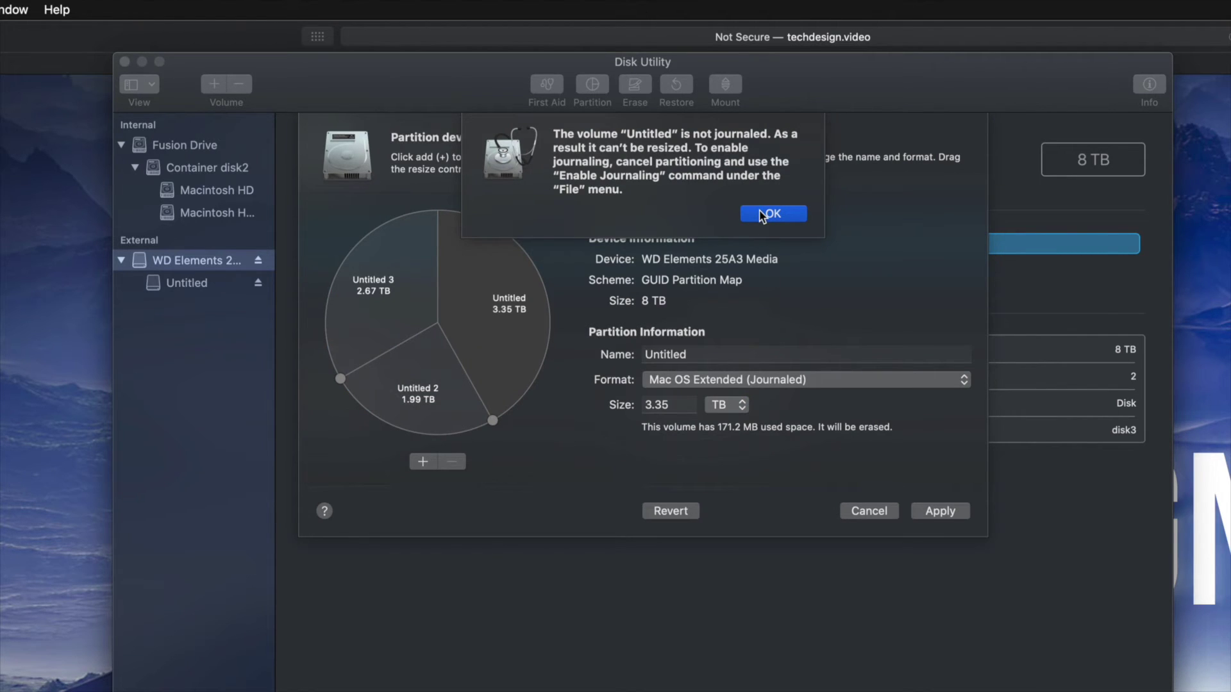
{"action": "left_click", "coordinate": [762, 214]}
{"action": "left_click", "coordinate": [746, 380]}
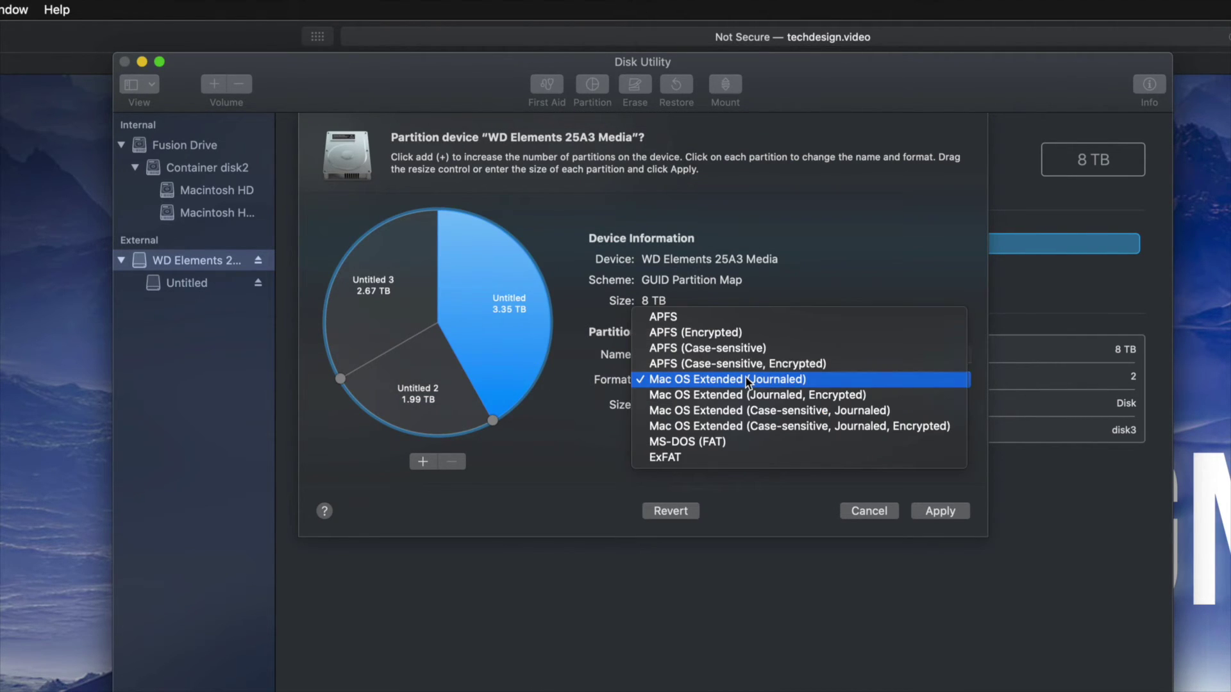
{"action": "left_click", "coordinate": [728, 442]}
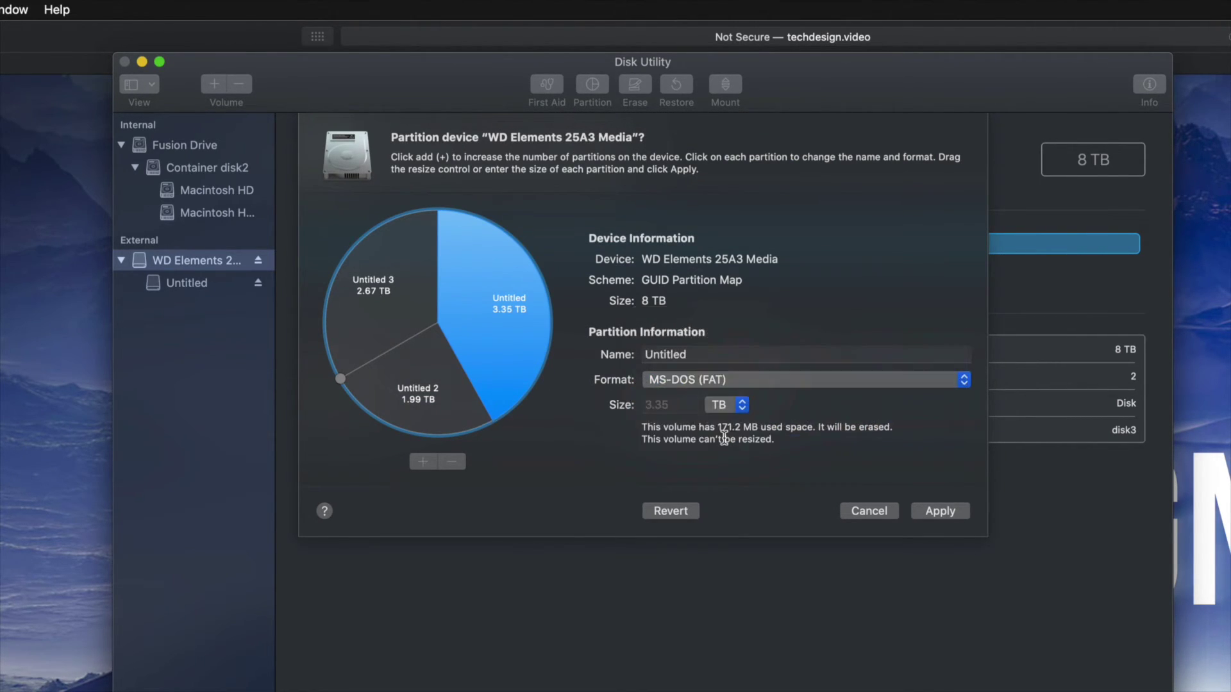
{"action": "left_click", "coordinate": [704, 388]}
{"action": "left_click", "coordinate": [684, 398]}
{"action": "left_click", "coordinate": [952, 512]}
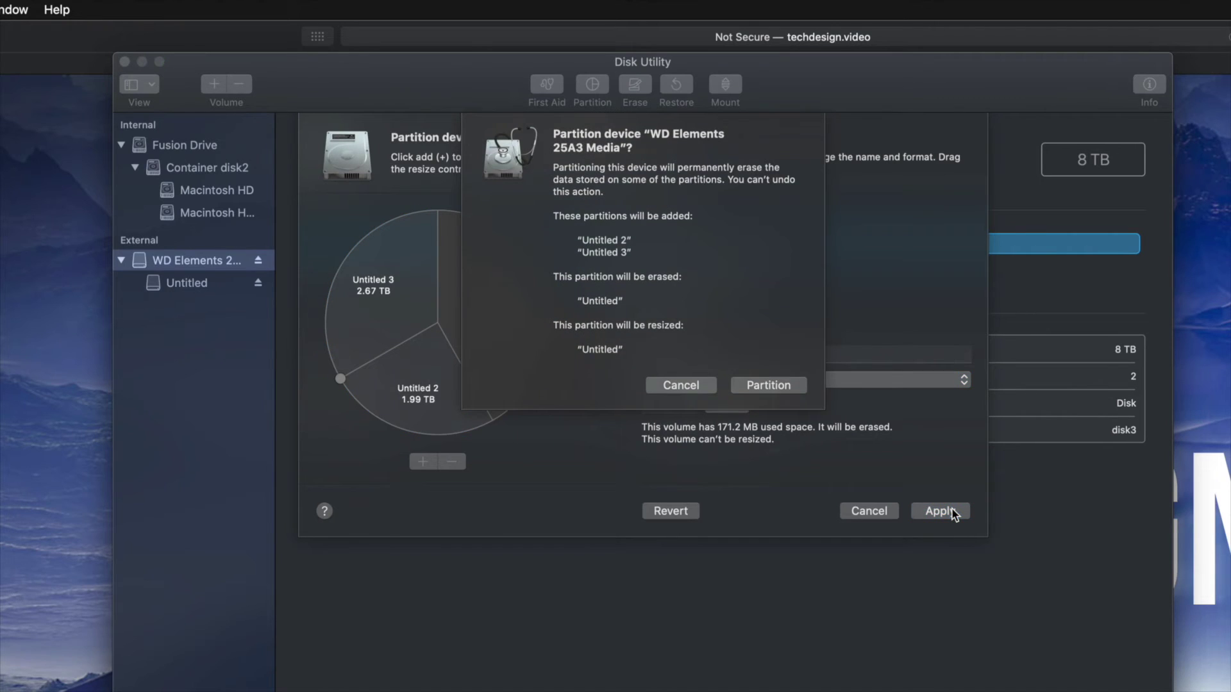
Step: Confirm partitioning the WD Elements drive into three volumes and dismiss the completion report
{"action": "left_click", "coordinate": [763, 385]}
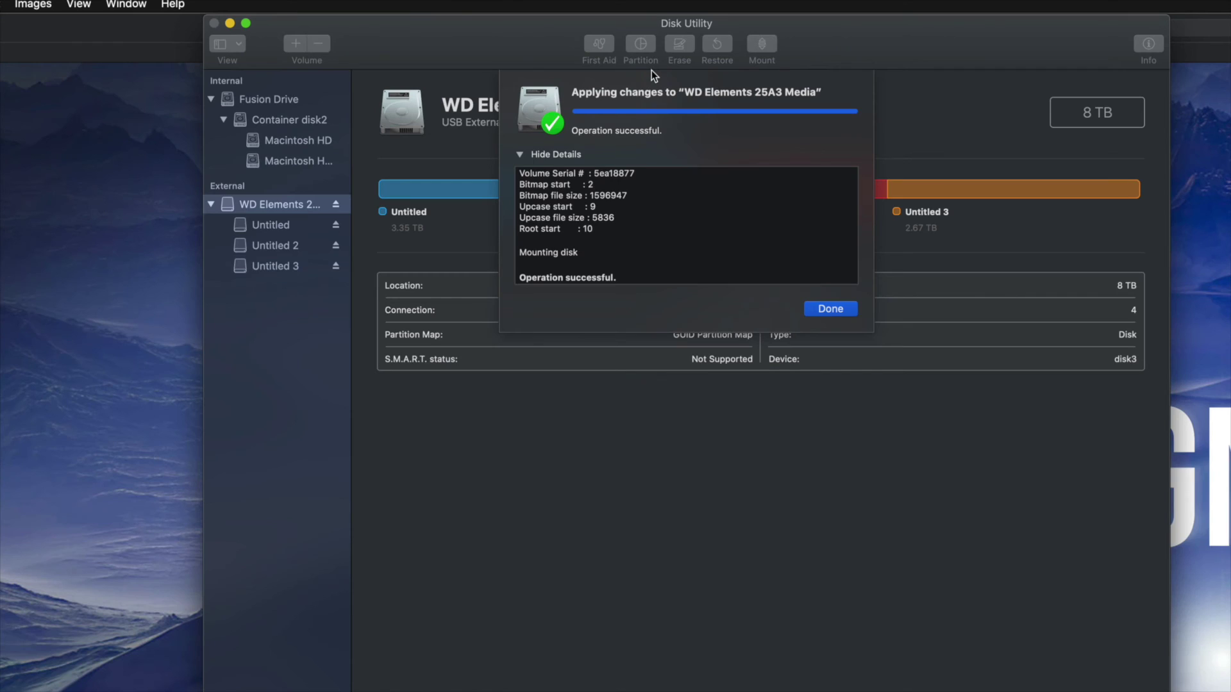
{"action": "left_click", "coordinate": [831, 309]}
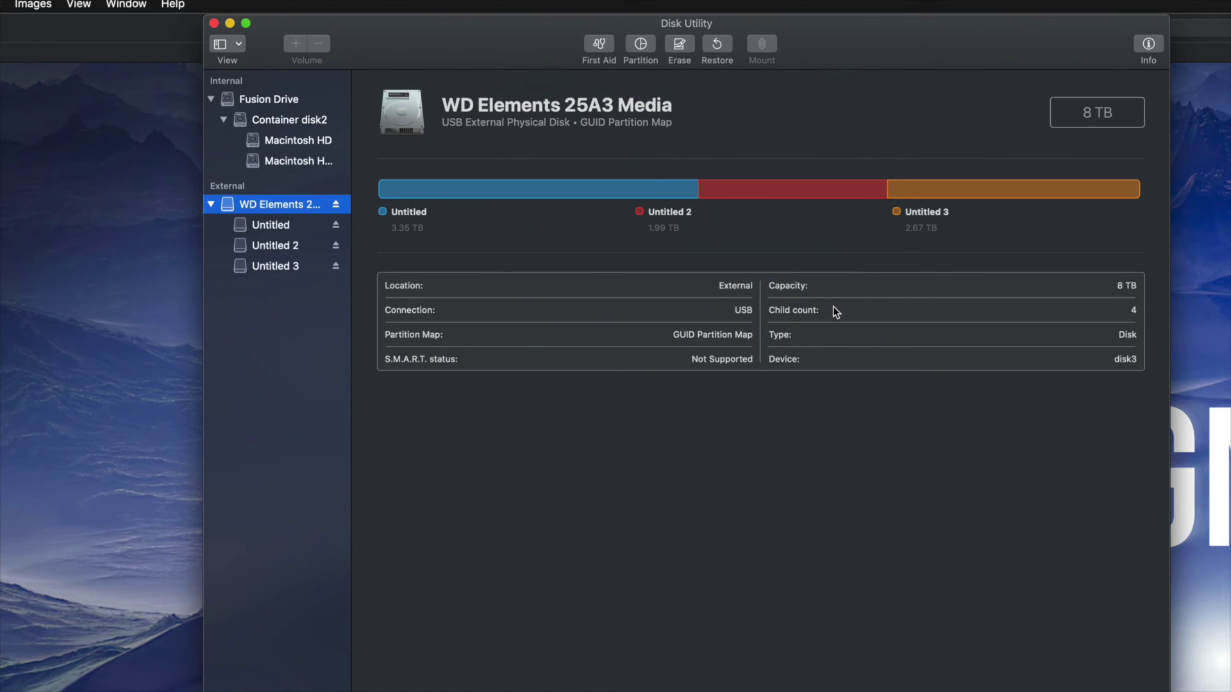